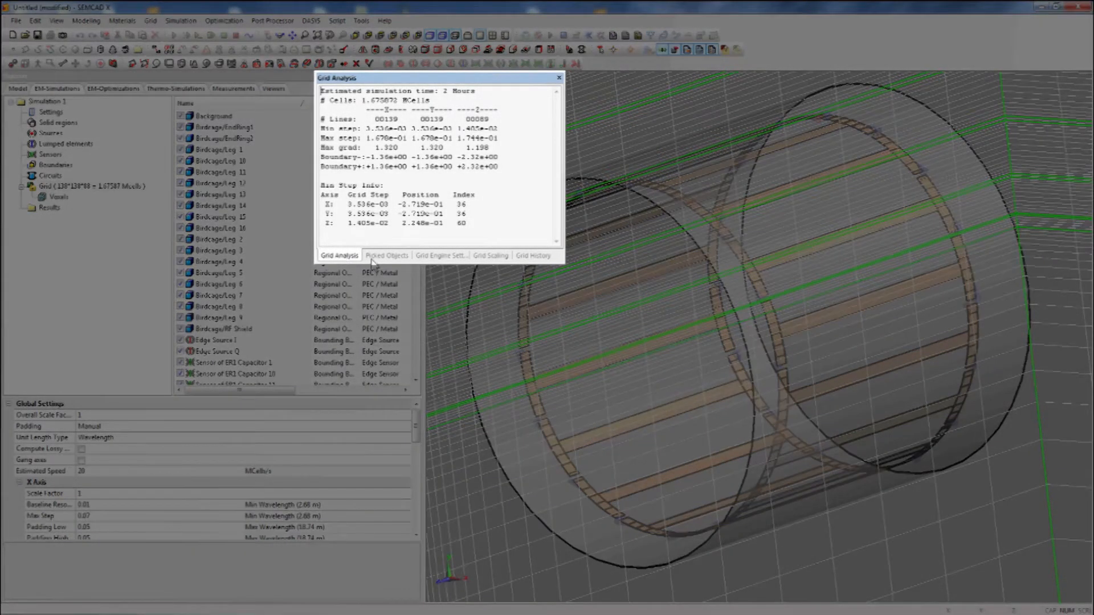
Look through the grid tool pages and examine the estimated simulation time, cell count and step sizes in the grid analysis
click(380, 256)
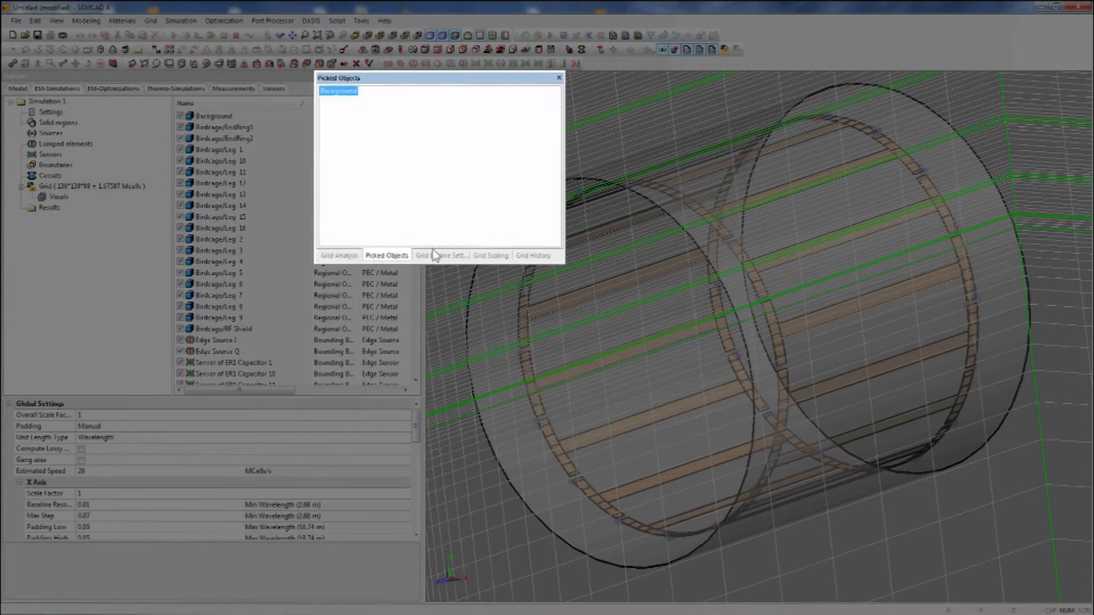
click(454, 256)
click(493, 256)
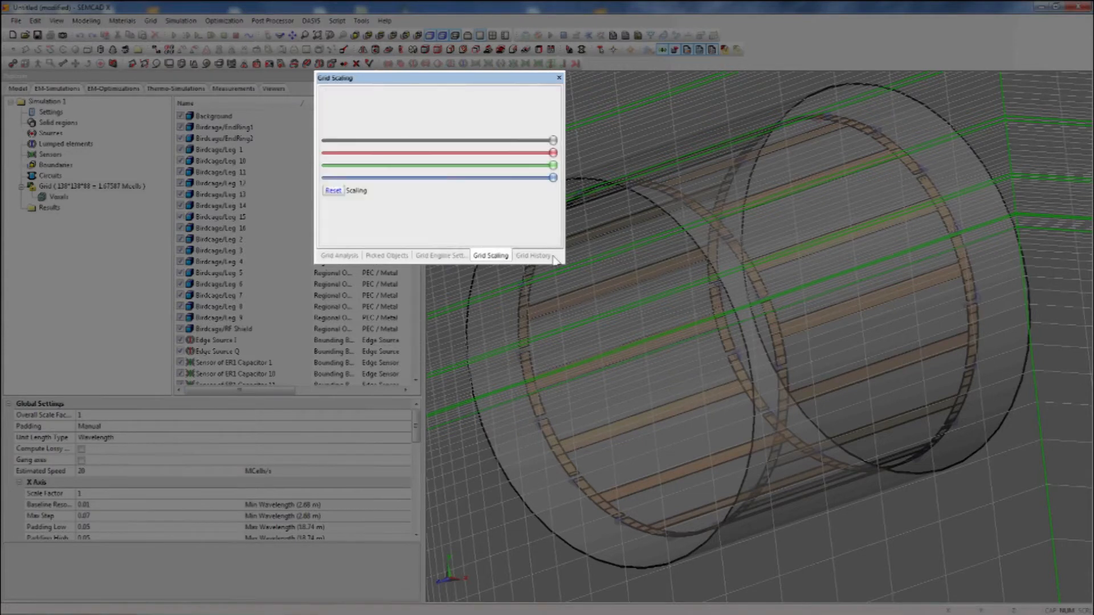
click(342, 257)
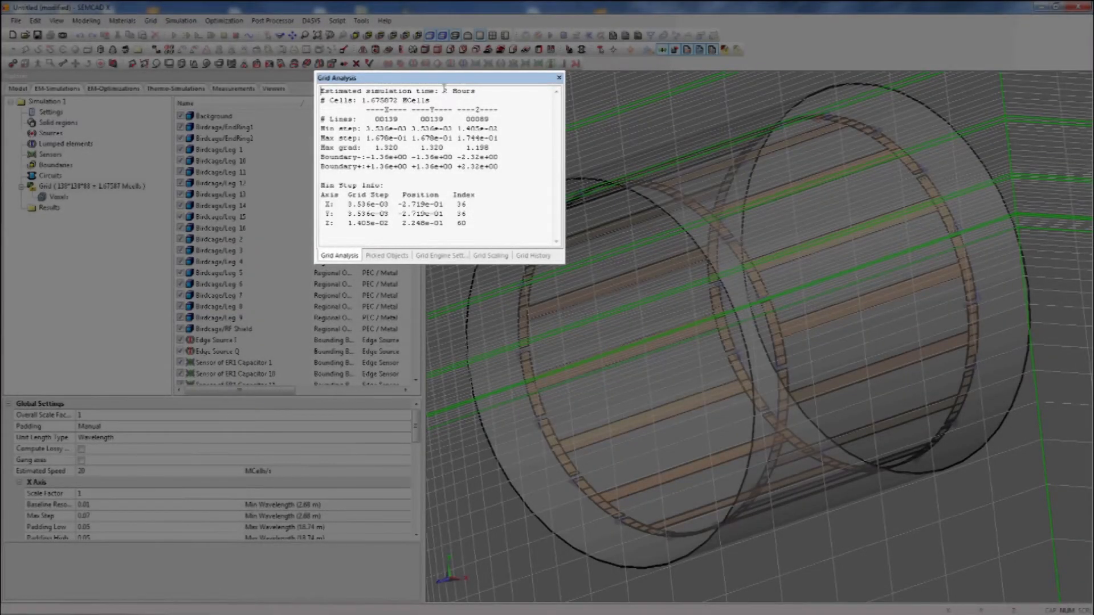
drag(444, 91, 477, 91)
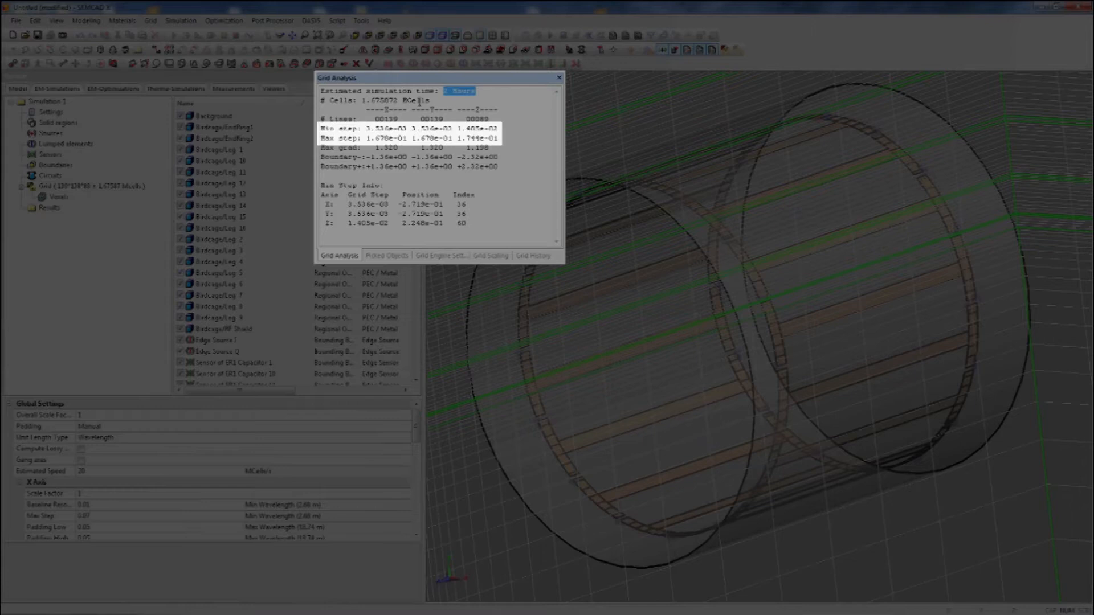
click(432, 101)
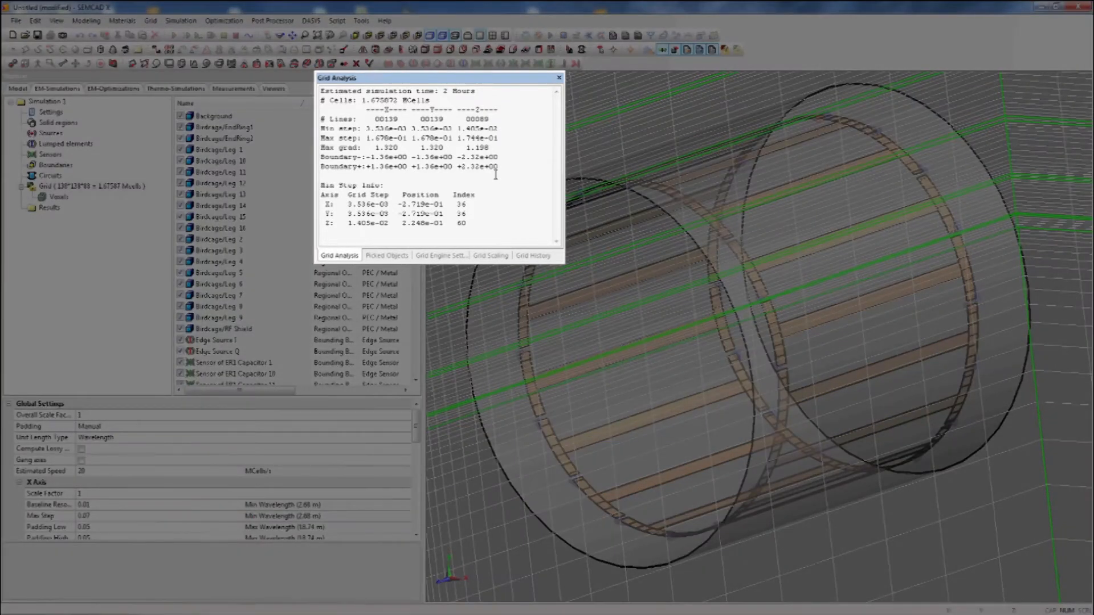
Pick the coil in the 3D view and highlight RF Shield, EndRing2 and Background in turn from the picked objects
click(387, 255)
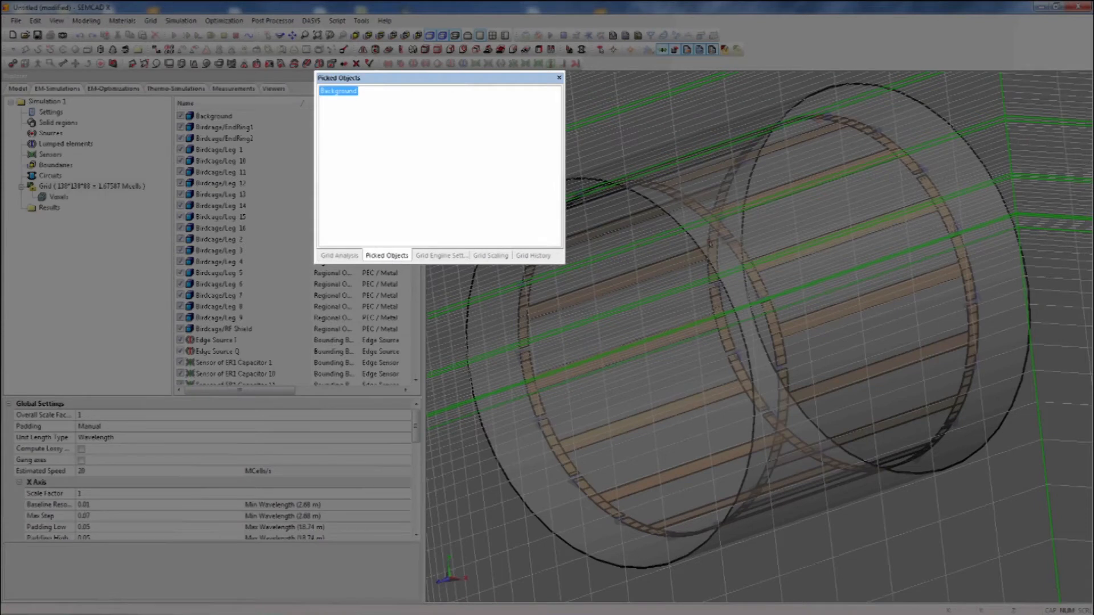
right_click(709, 243)
click(738, 250)
click(738, 249)
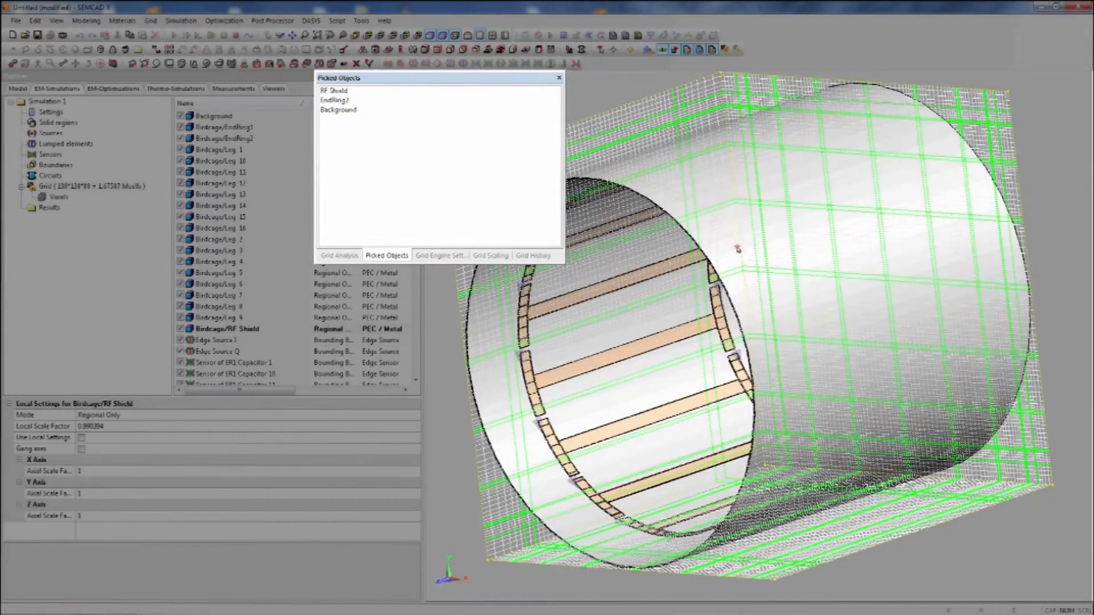
click(346, 91)
click(346, 99)
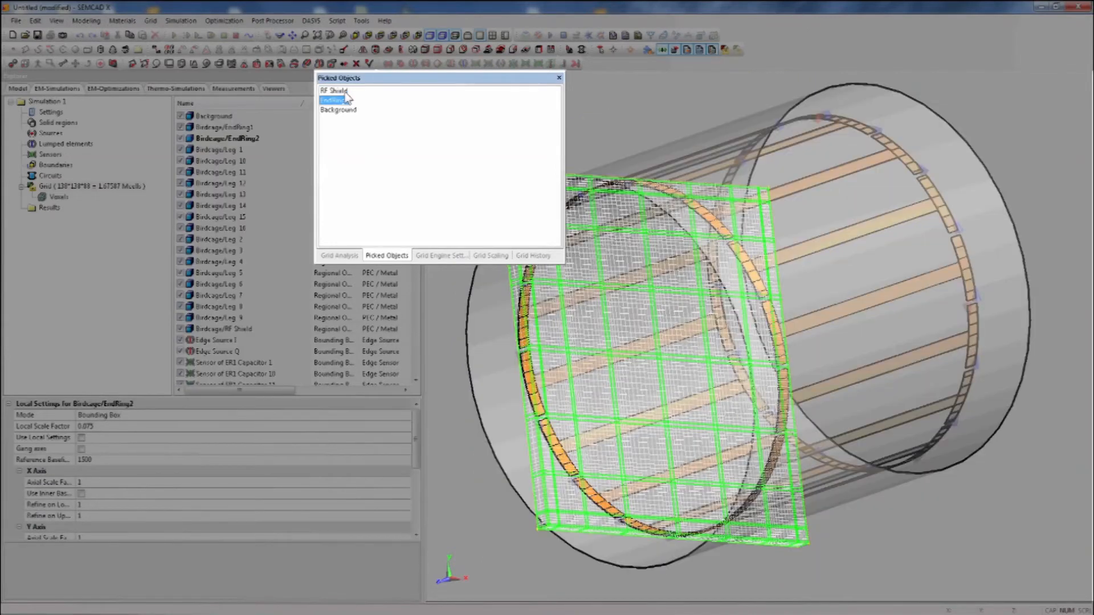
click(339, 109)
Hide and show again the gridlines and the baselines in the grid engine settings
click(447, 256)
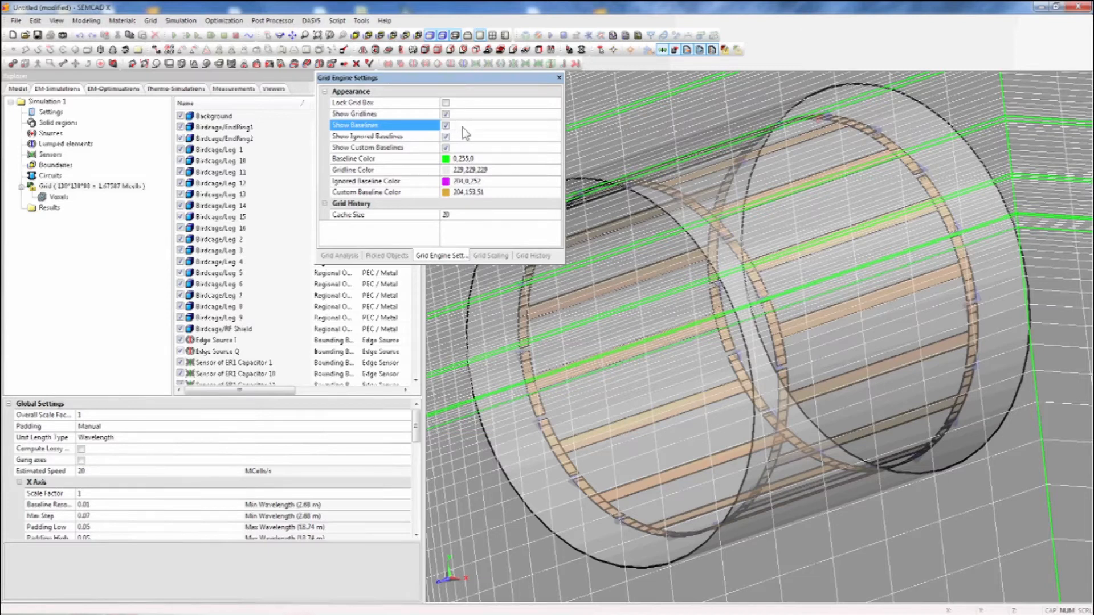
click(446, 114)
click(447, 115)
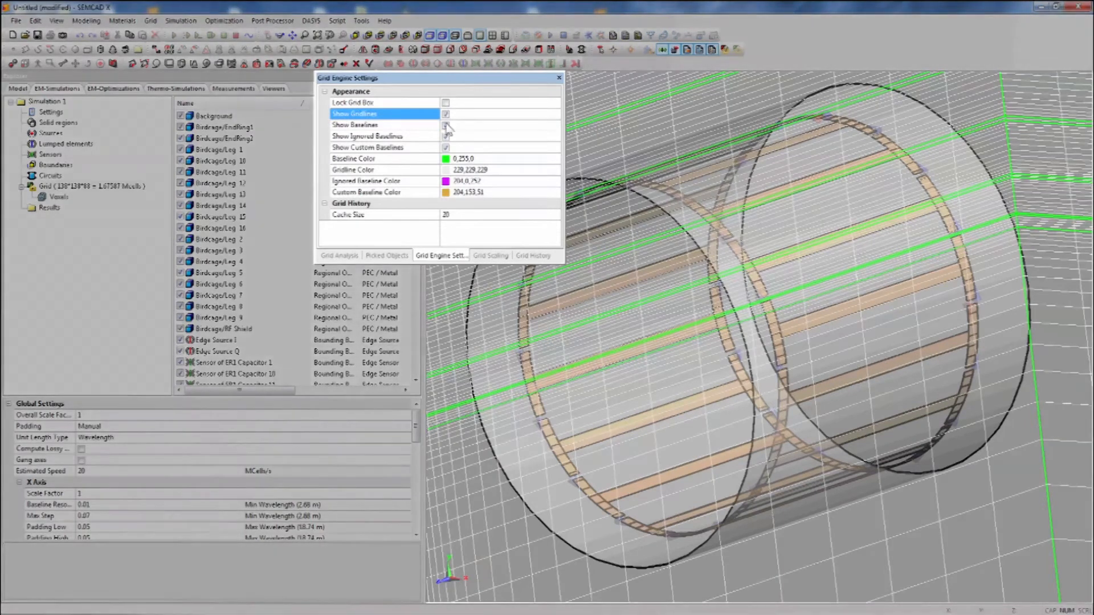
click(447, 126)
click(447, 126)
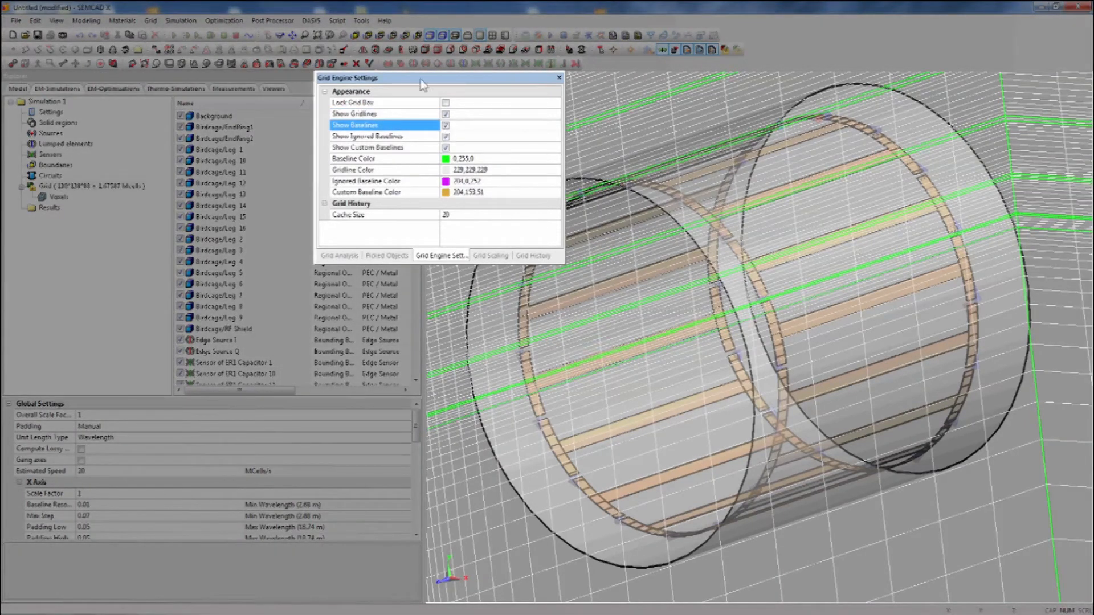
Select the RF Shield in a side view and bring its local scale factor to 1 with the all-axes grid scaling
click(405, 35)
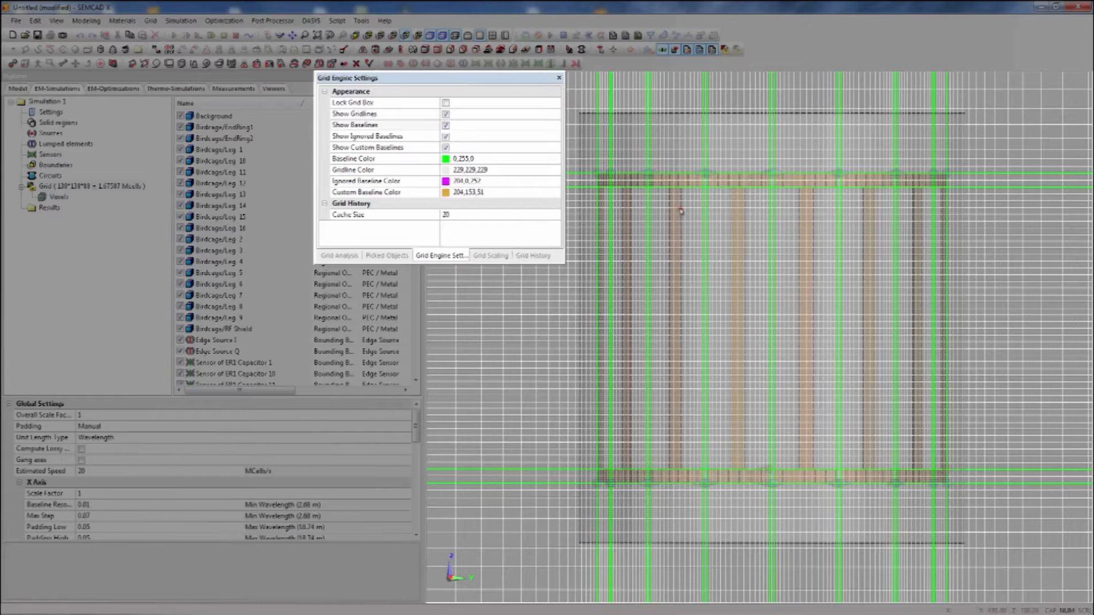
click(681, 211)
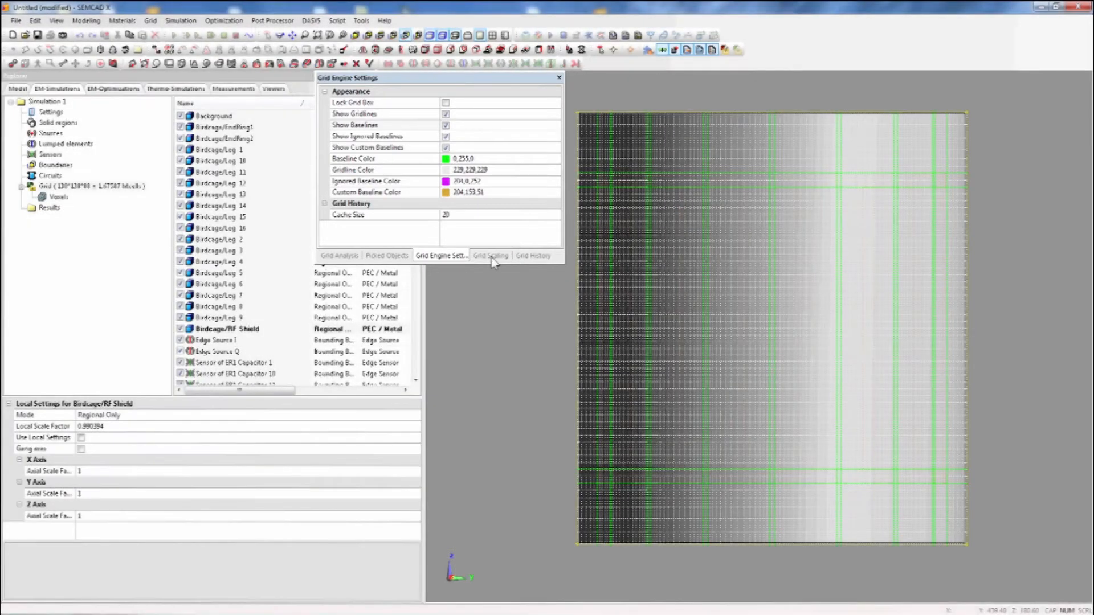
click(491, 256)
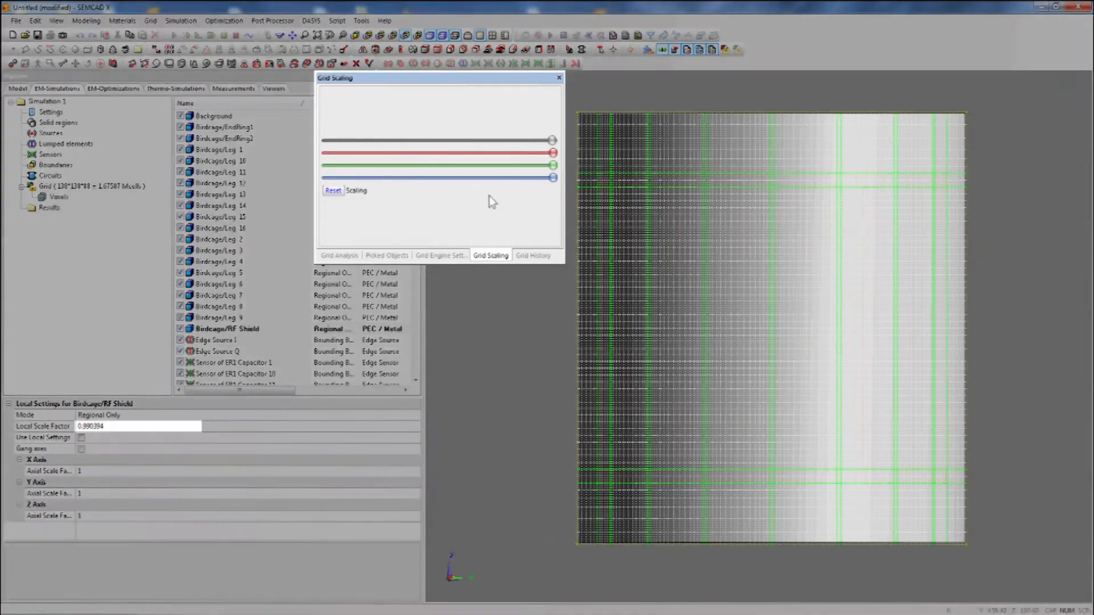
click(552, 141)
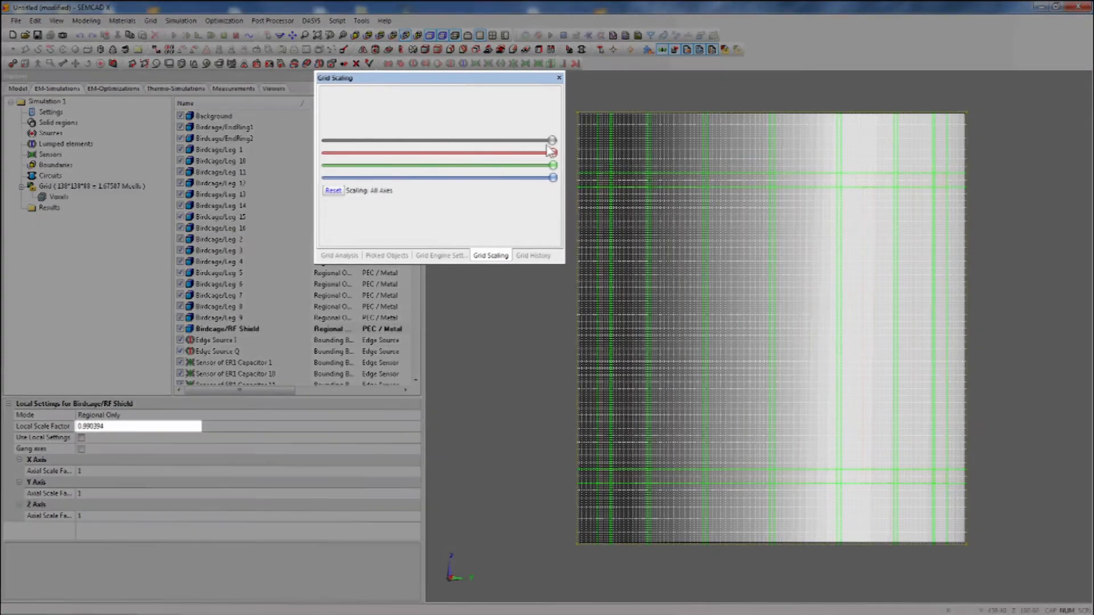
mouse_move(555, 144)
mouse_down()
mouse_move(328, 148)
mouse_move(553, 142)
mouse_move(437, 172)
mouse_move(342, 170)
mouse_move(323, 189)
mouse_move(559, 162)
mouse_up()
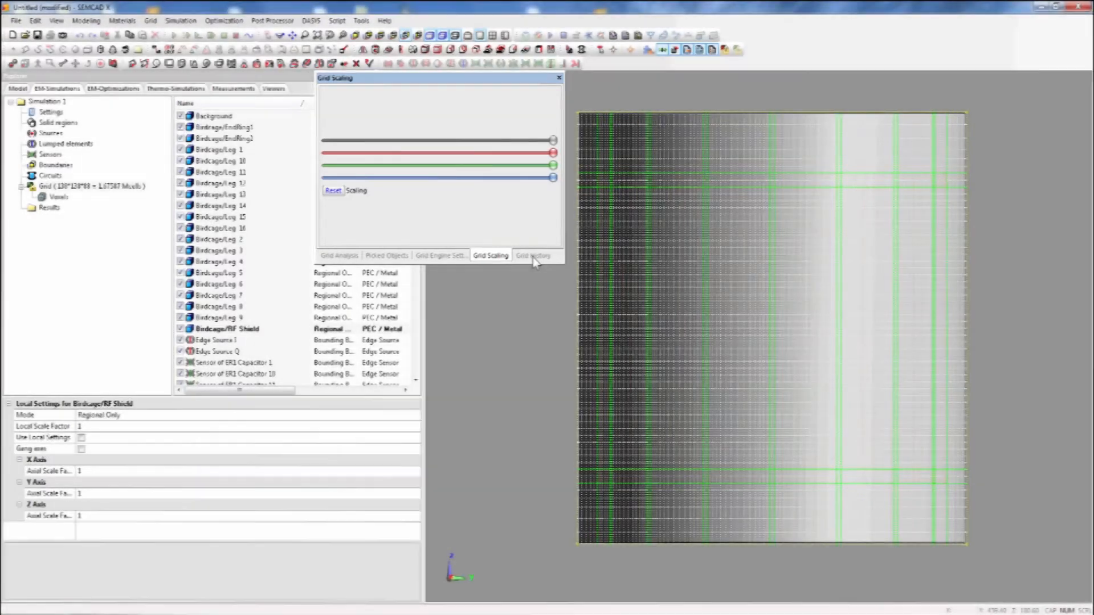
Step back through the grid history to the 305*305*324 grid and return to the most recent 138*138*88 grid
click(533, 256)
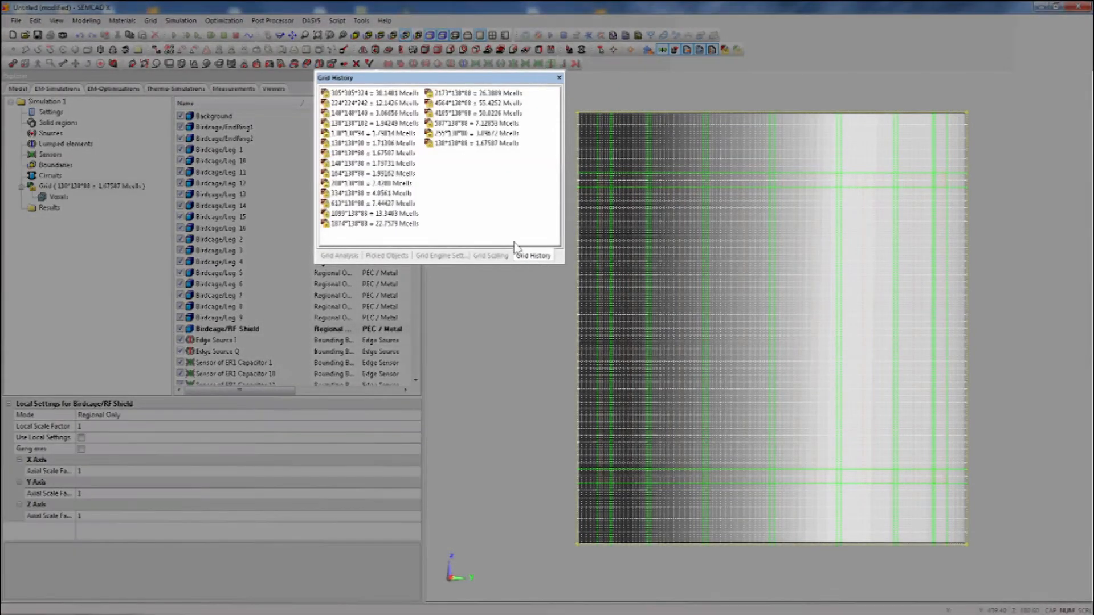
click(486, 144)
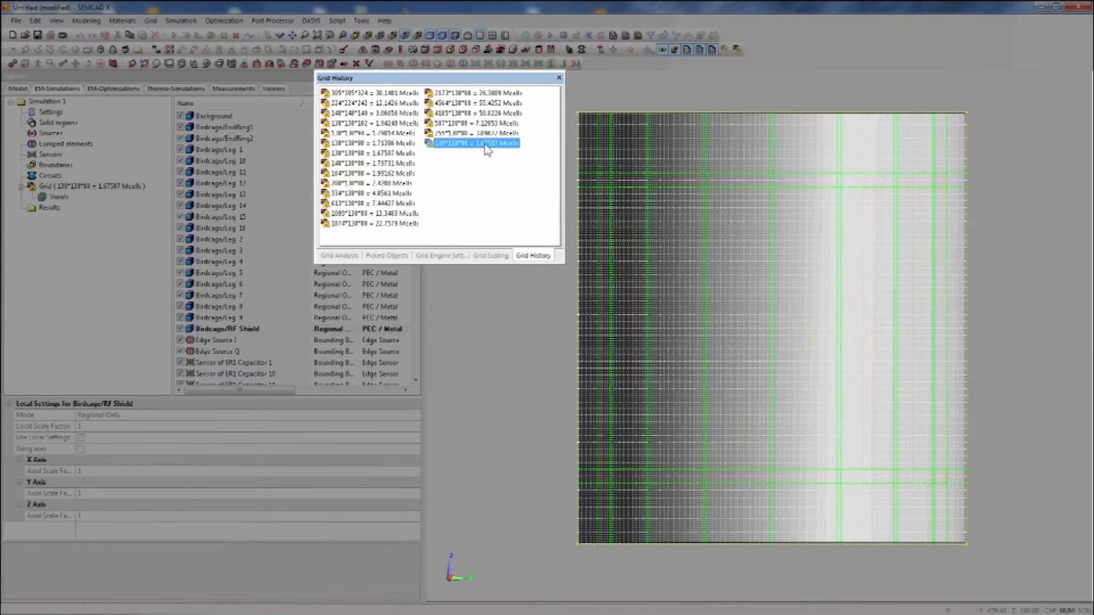
key(Up)
key(Up)
key(Up)
key(Up)
key(Up)
key(Up)
key(Up)
key(Up)
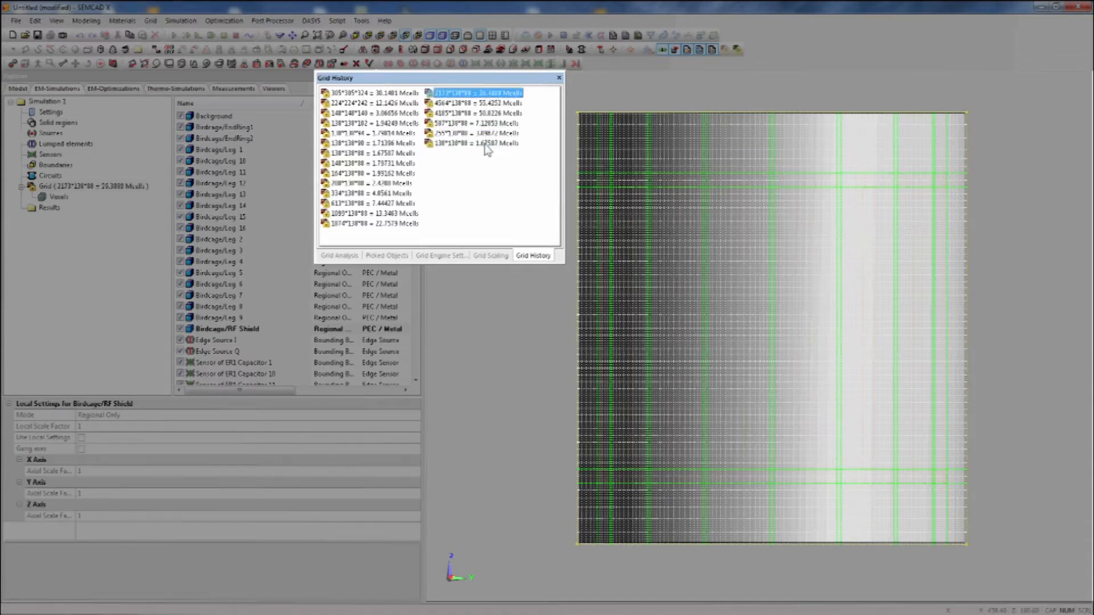
key(Up)
key(Up)
key(Up)
key(Up)
key(Up)
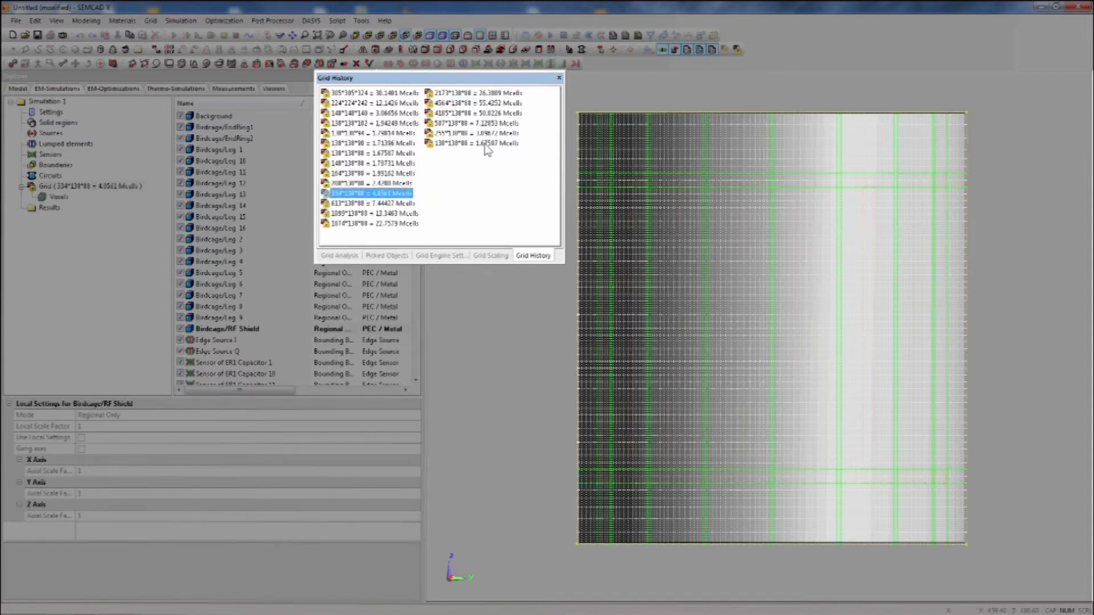
key(Up)
key(Up)
key(Up)
key(Up)
key(Up)
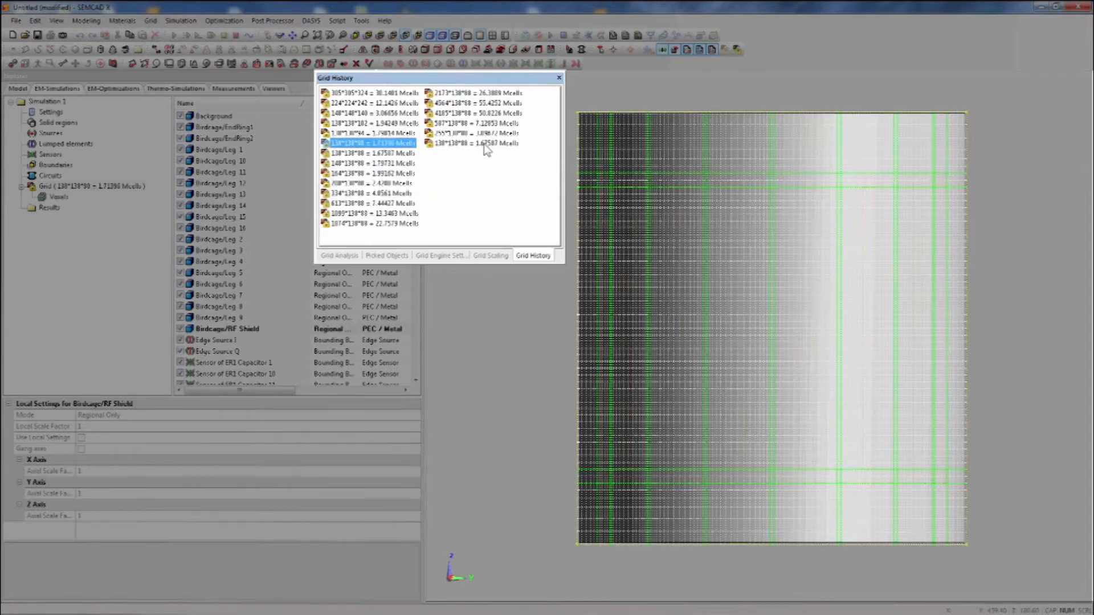
key(Up)
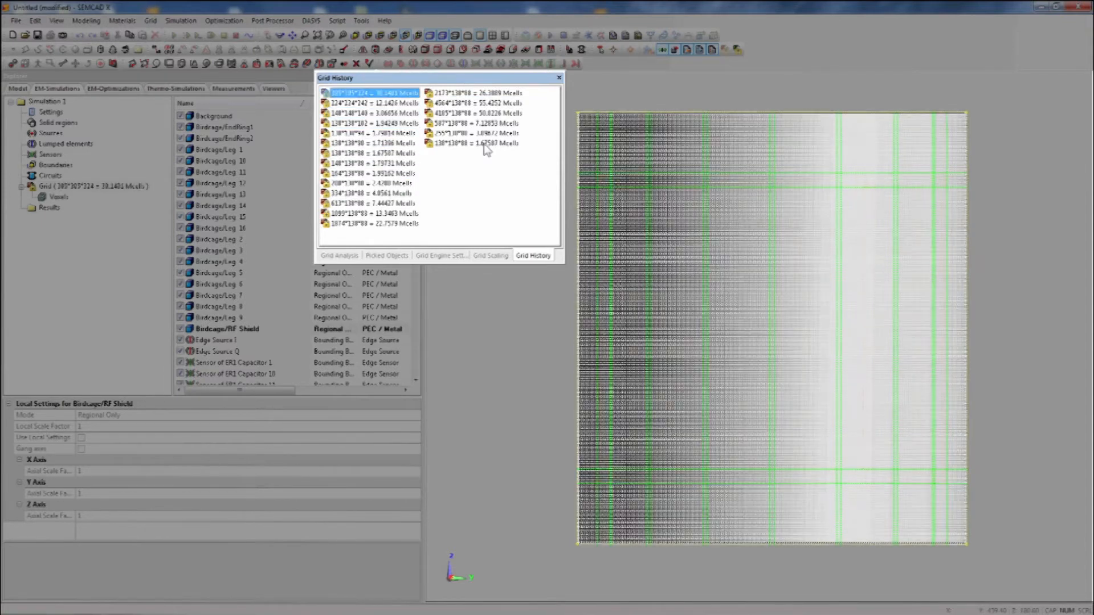
click(484, 144)
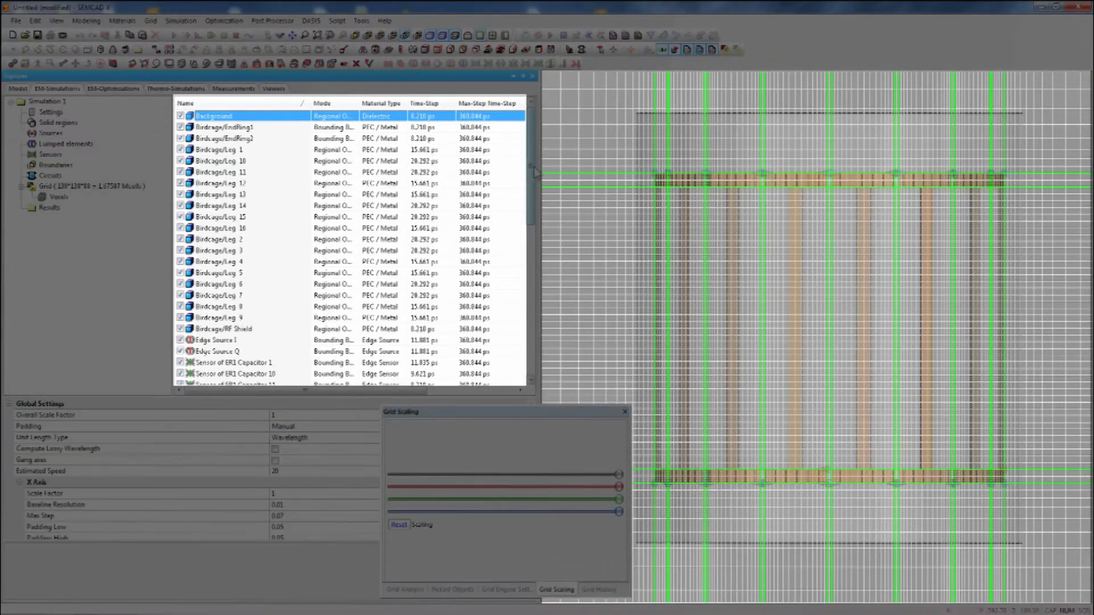
Switch Birdcage/EndRing1 and Birdcage/EndRing2 off in the grid's object list and switch both on again
drag(535, 171, 532, 147)
click(214, 130)
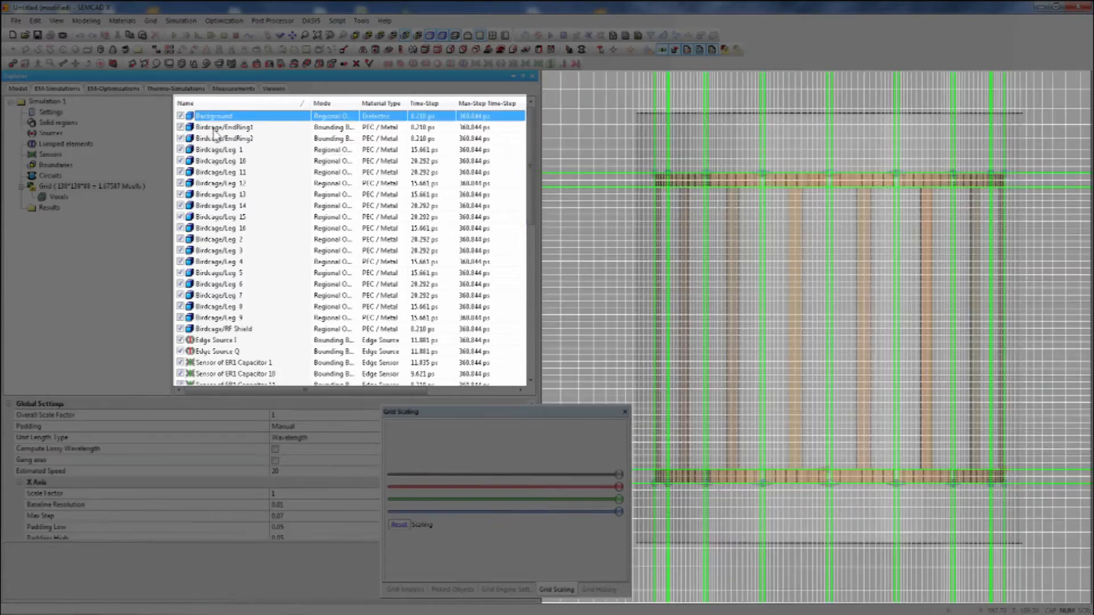
click(213, 129)
click(182, 128)
click(193, 139)
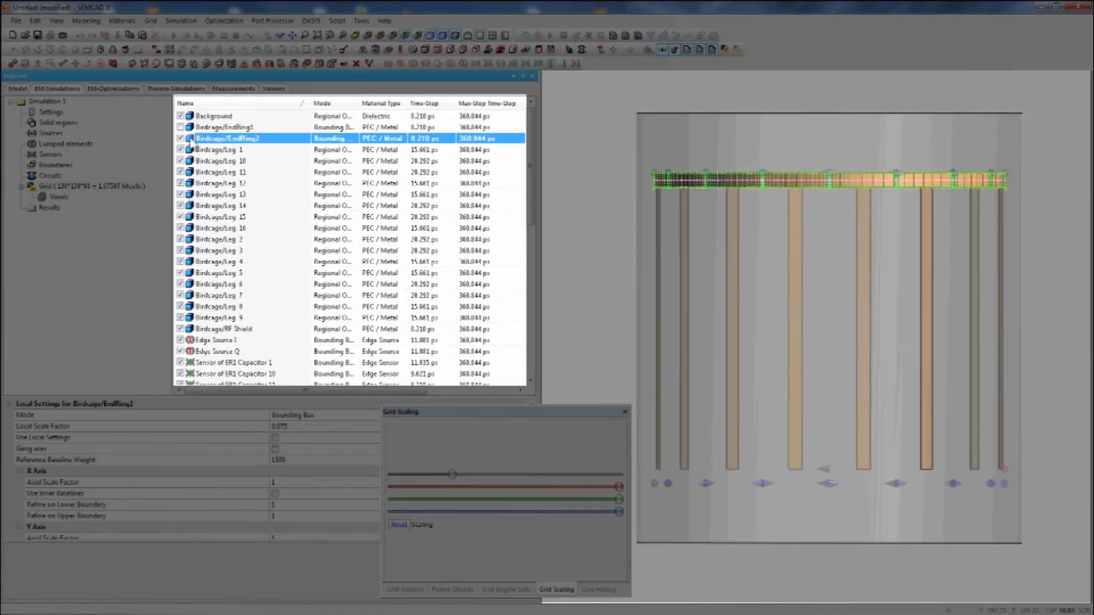
click(181, 139)
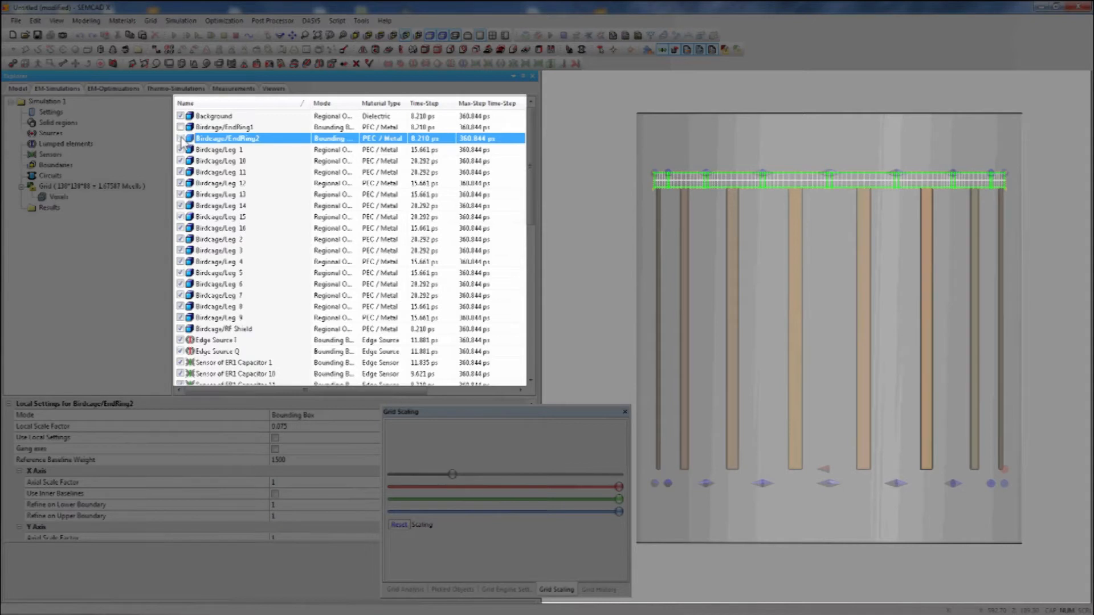
click(181, 138)
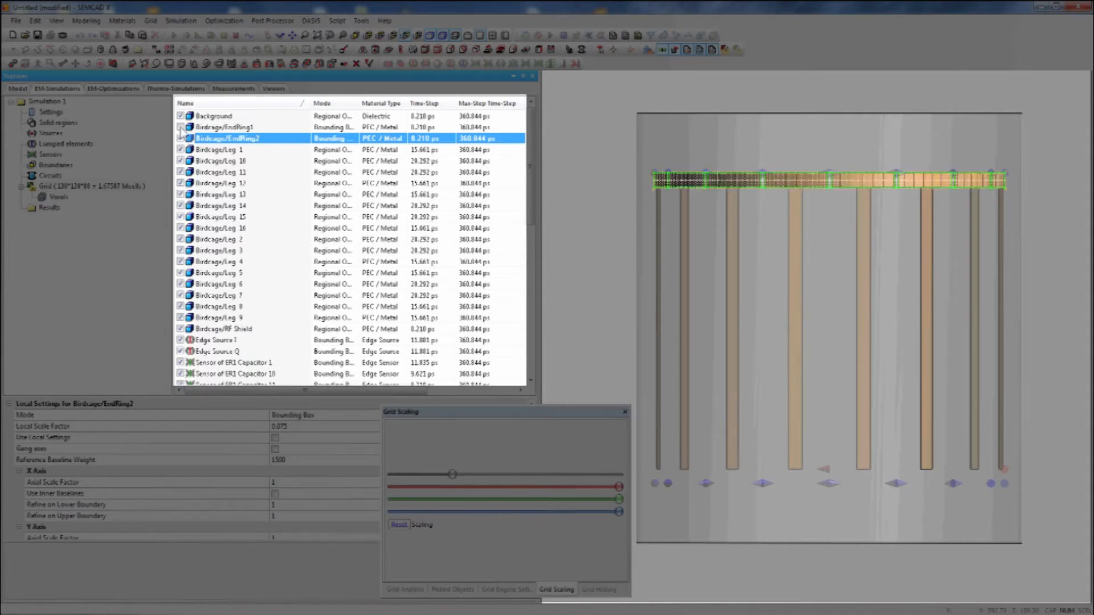
click(181, 127)
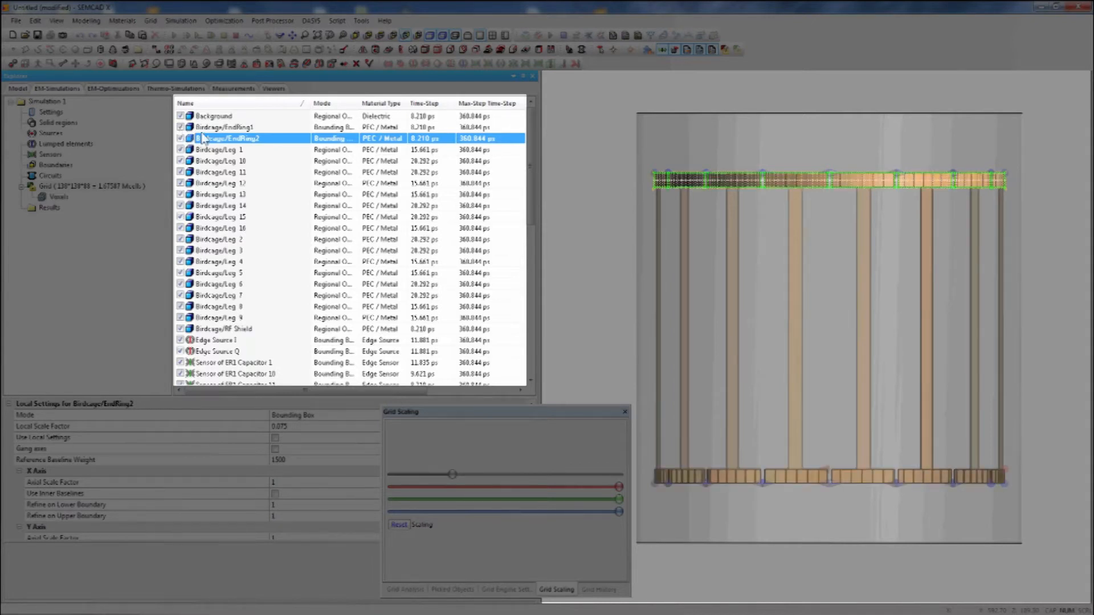
Review the available options for the two end rings and sort the object list by Max-Step Time-Step
click(204, 128)
right_click(210, 131)
click(249, 138)
click(241, 139)
right_click(240, 138)
click(270, 159)
click(483, 105)
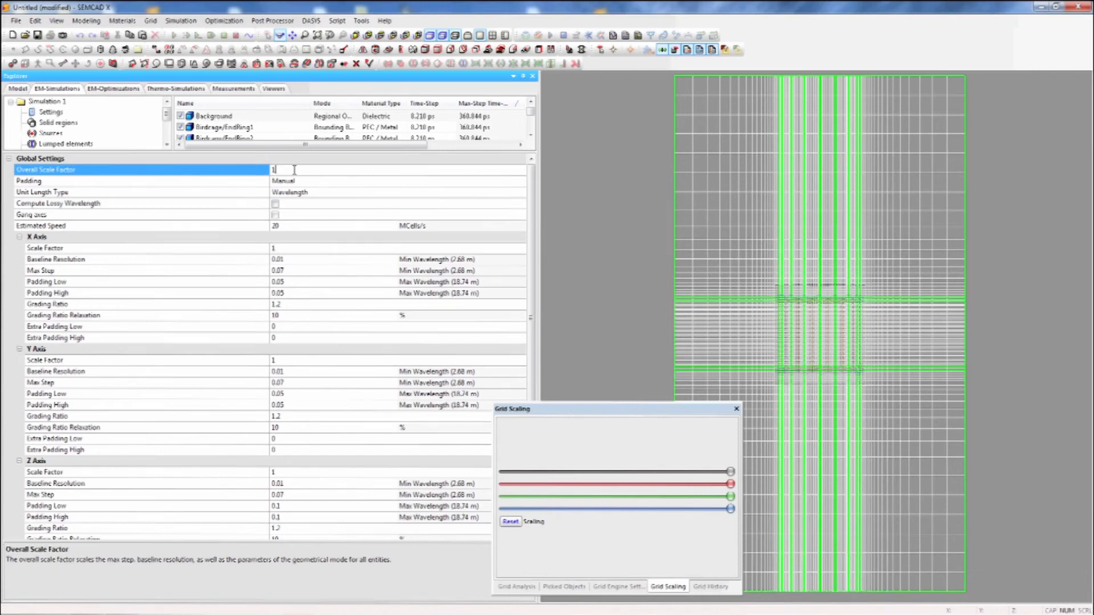
Try an overall scale factor of 0.1 in the global grid settings and change it back to 1
key(BackSpace)
text(0.1)
key(Return)
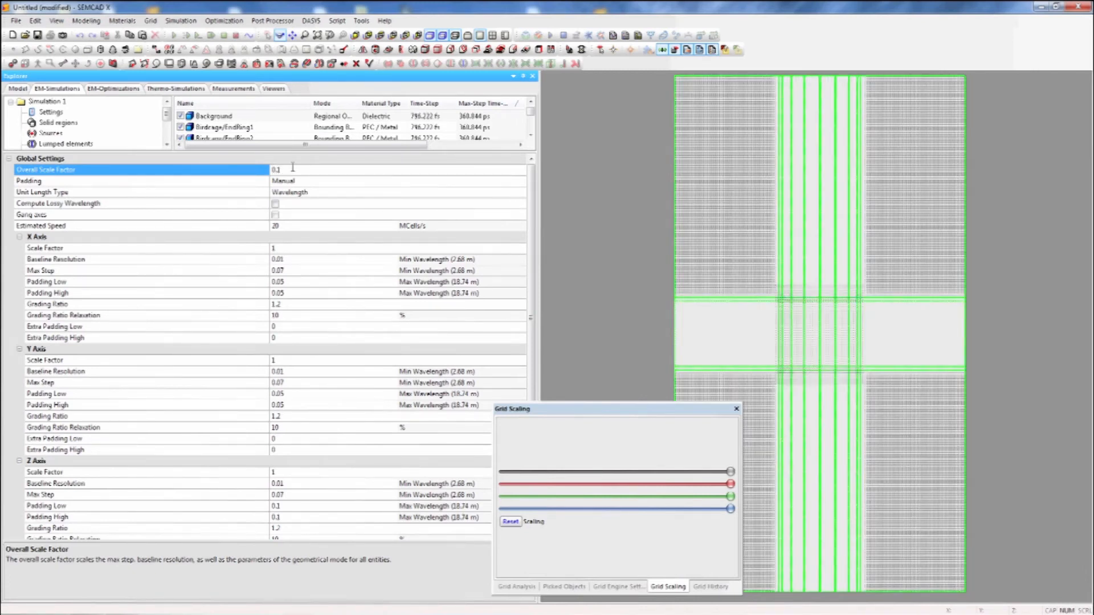
key(BackSpace)
key(BackSpace)
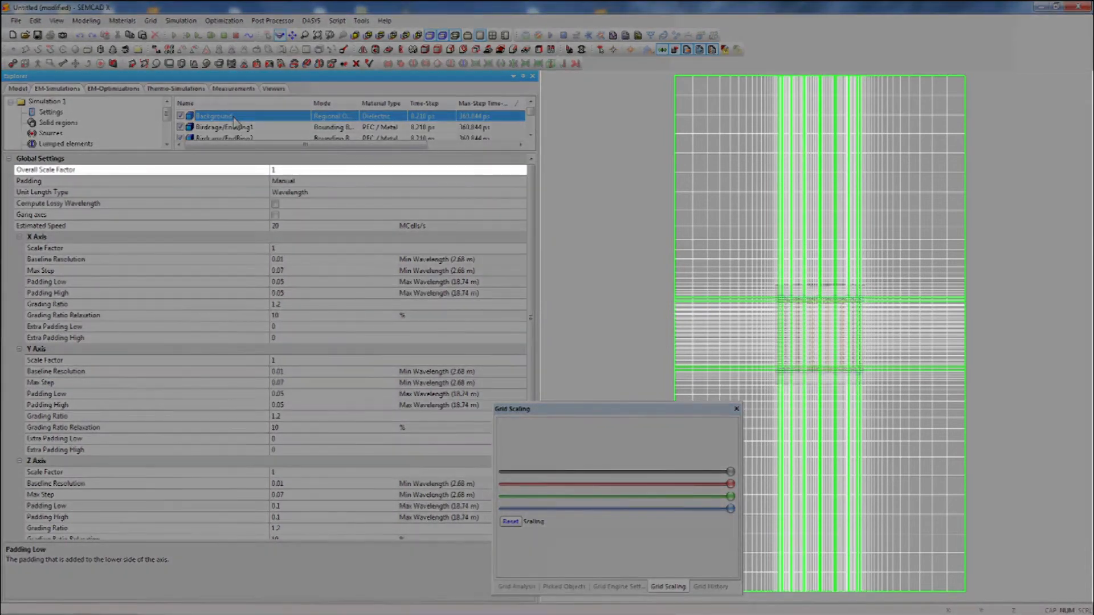
Set the overall scale factor to 0.1 once more in the global grid settings
click(194, 170)
click(295, 171)
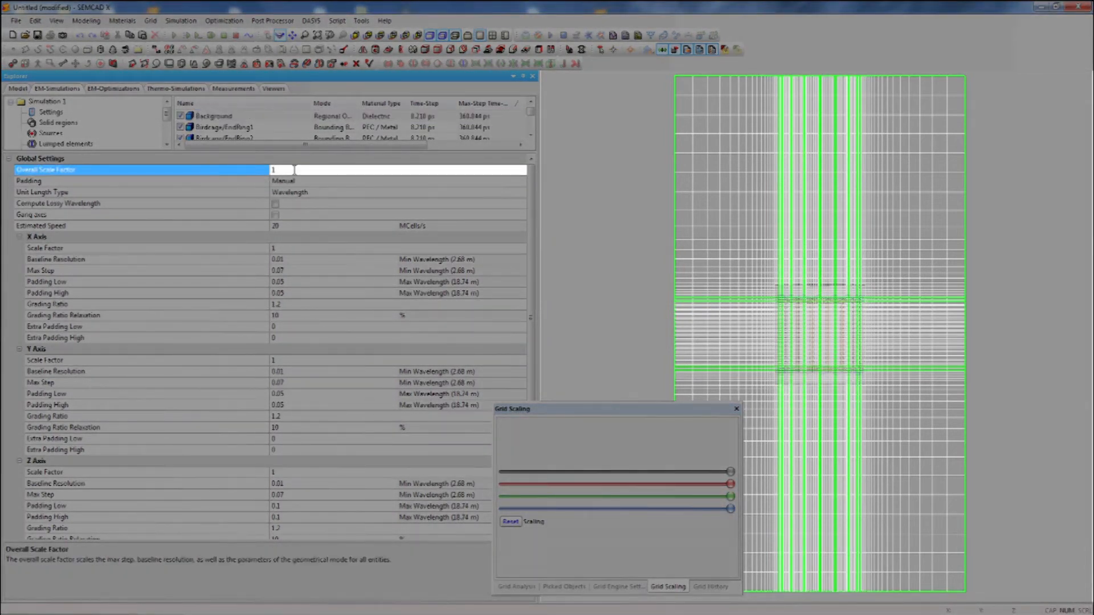
key(BackSpace)
text(0.1)
key(Return)
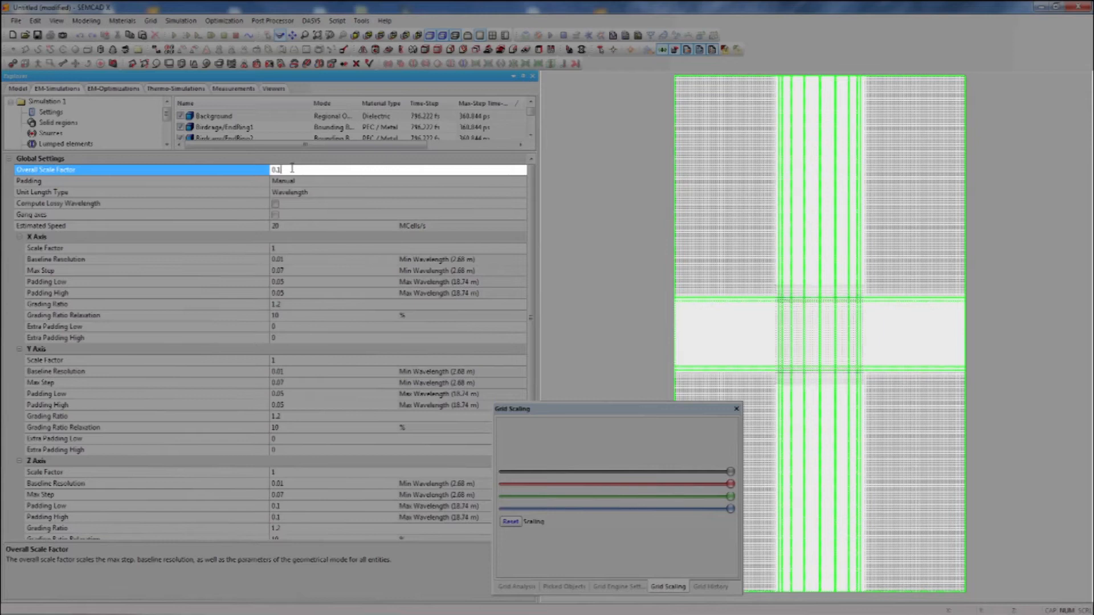
Restore the overall scale factor of the global grid settings to 1
key(BackSpace)
key(BackSpace)
key(BackSpace)
text(1)
key(Return)
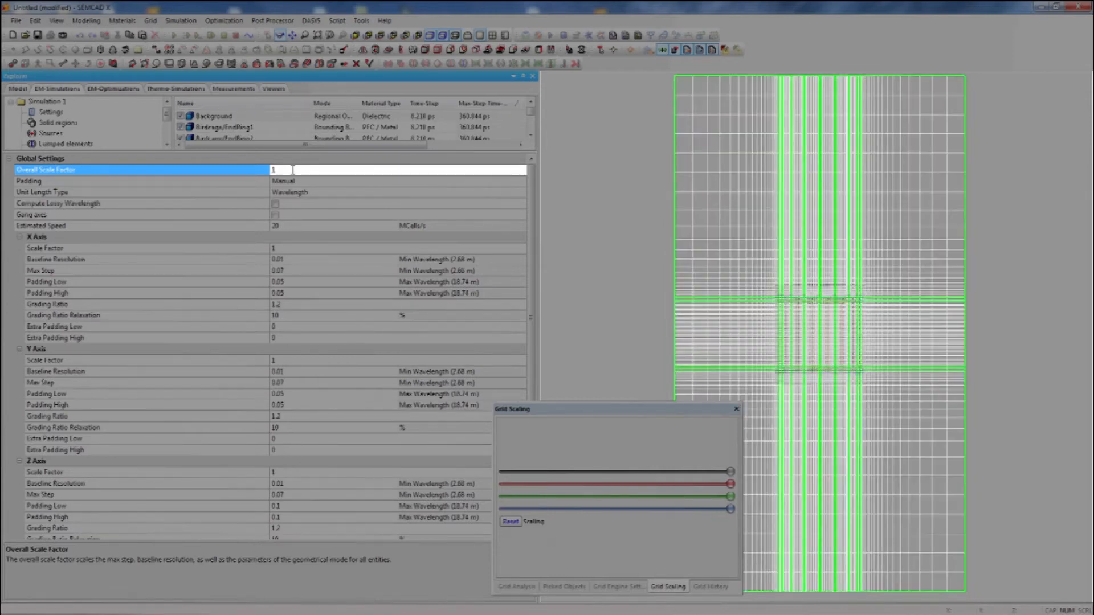
Review the available options for Padding and Unit Length Type in the global grid settings
click(192, 182)
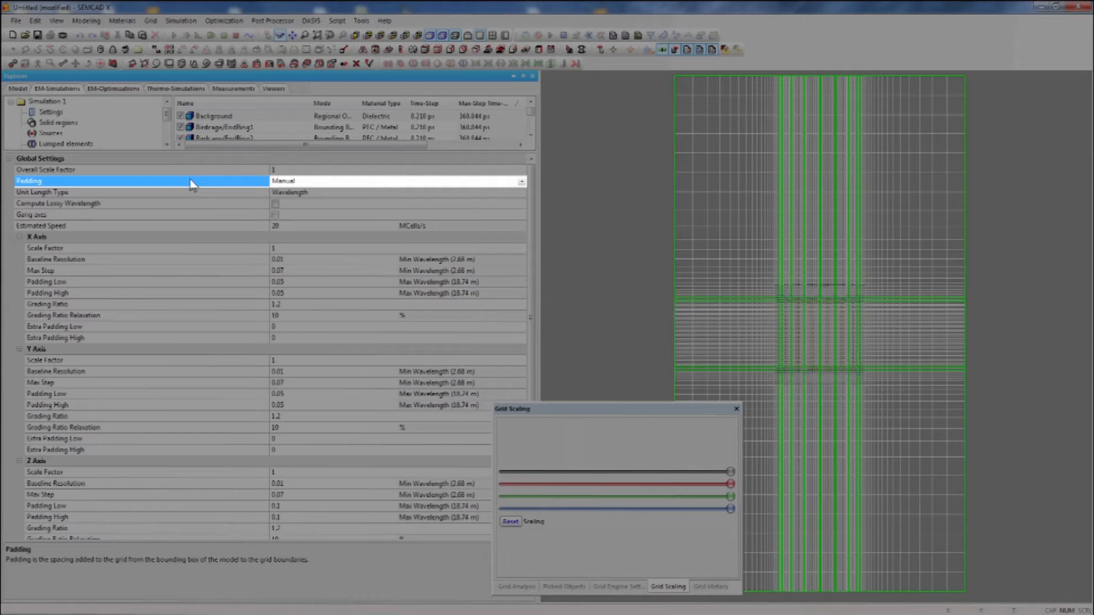
click(521, 181)
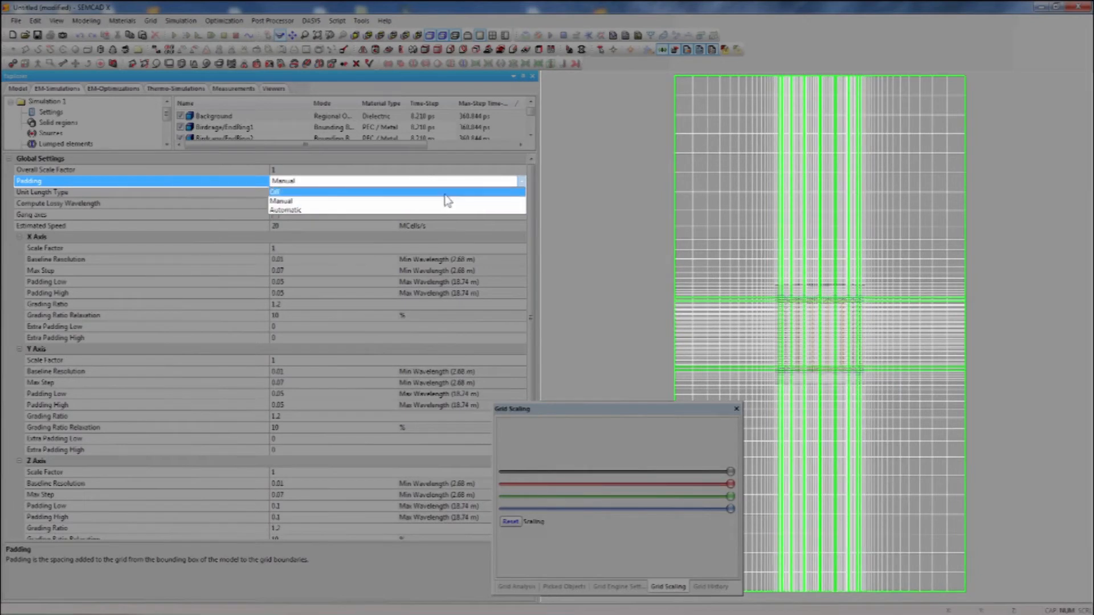
click(445, 193)
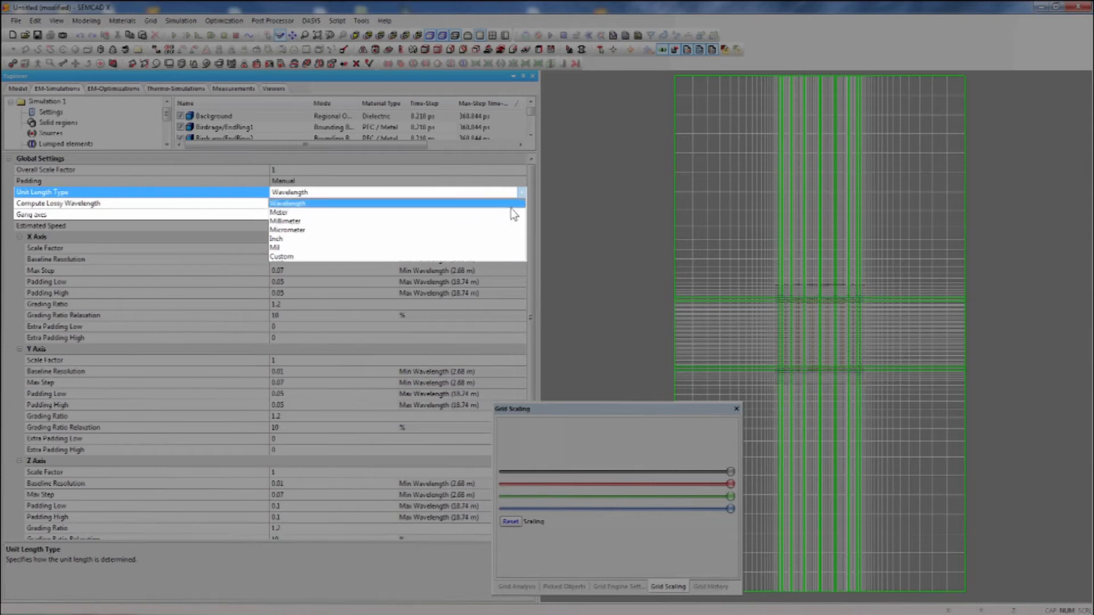
click(511, 204)
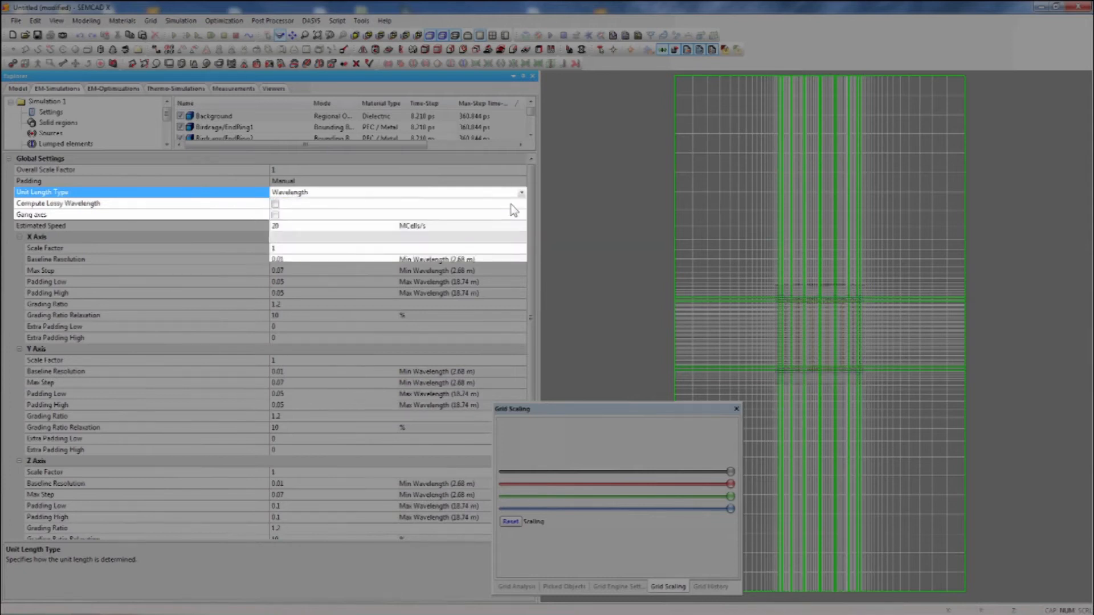
Enable Gang axes to synchronize the grid settings of all axes, and switch it off again
click(276, 214)
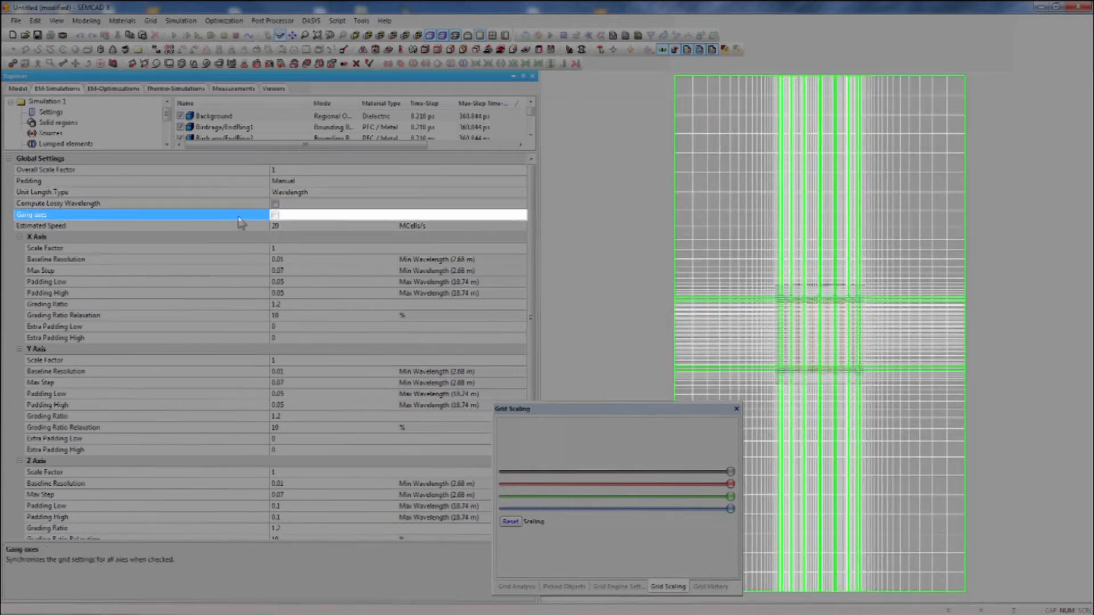
click(275, 215)
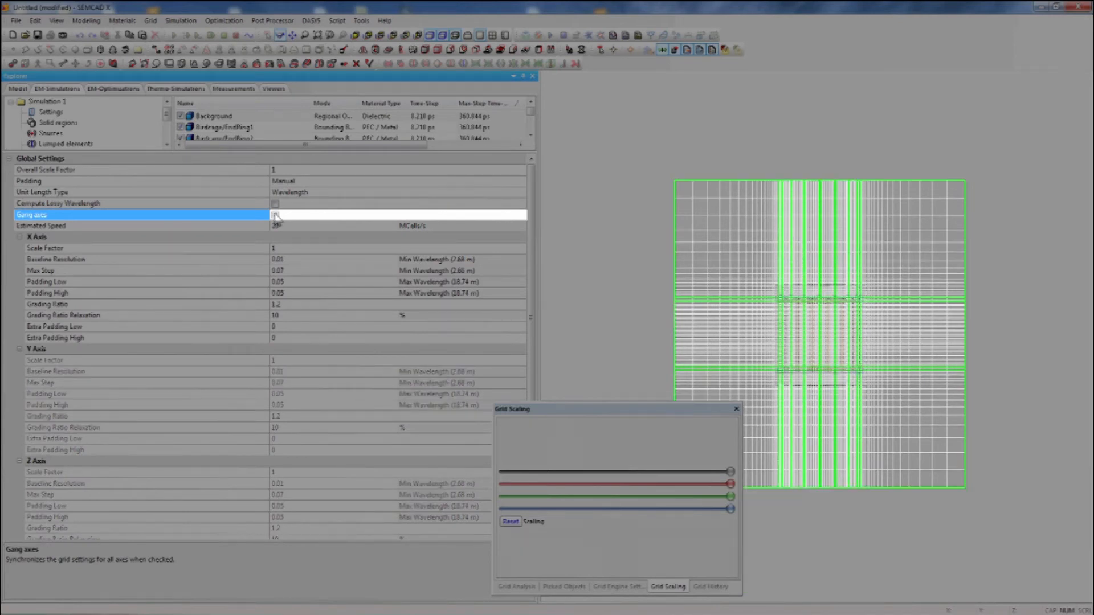
click(275, 215)
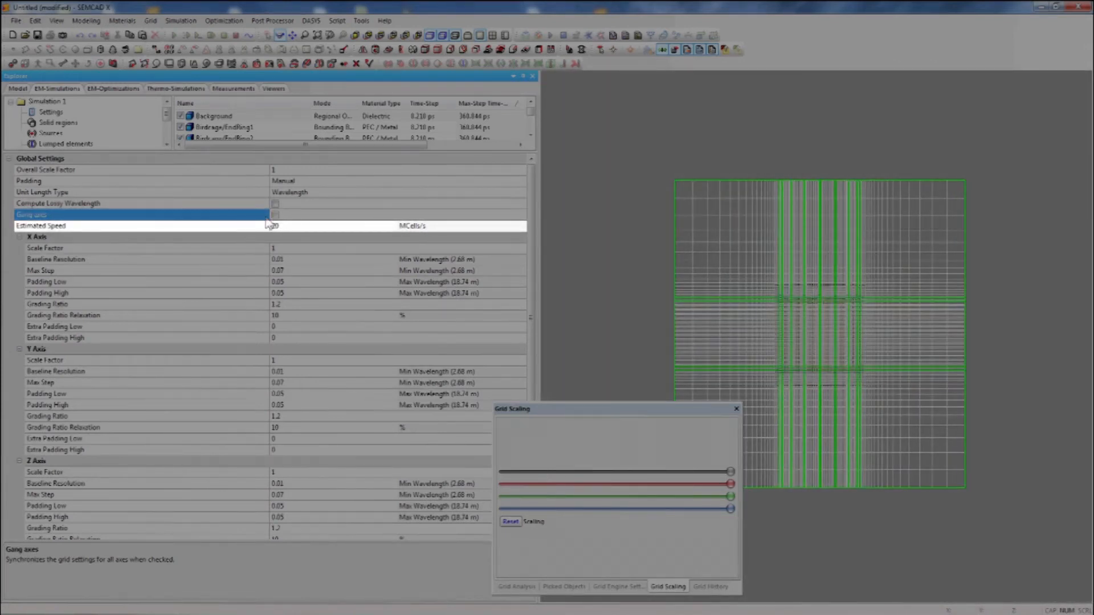
Examine the Estimated Speed and the X-axis Scale Factor and Baseline Resolution in the global settings
click(262, 227)
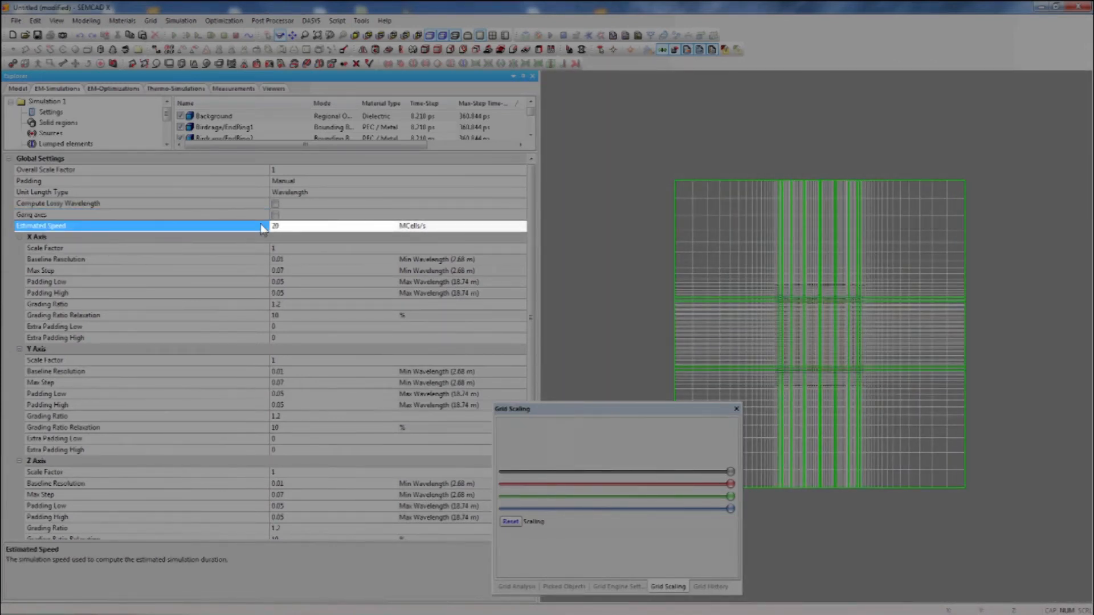
click(276, 226)
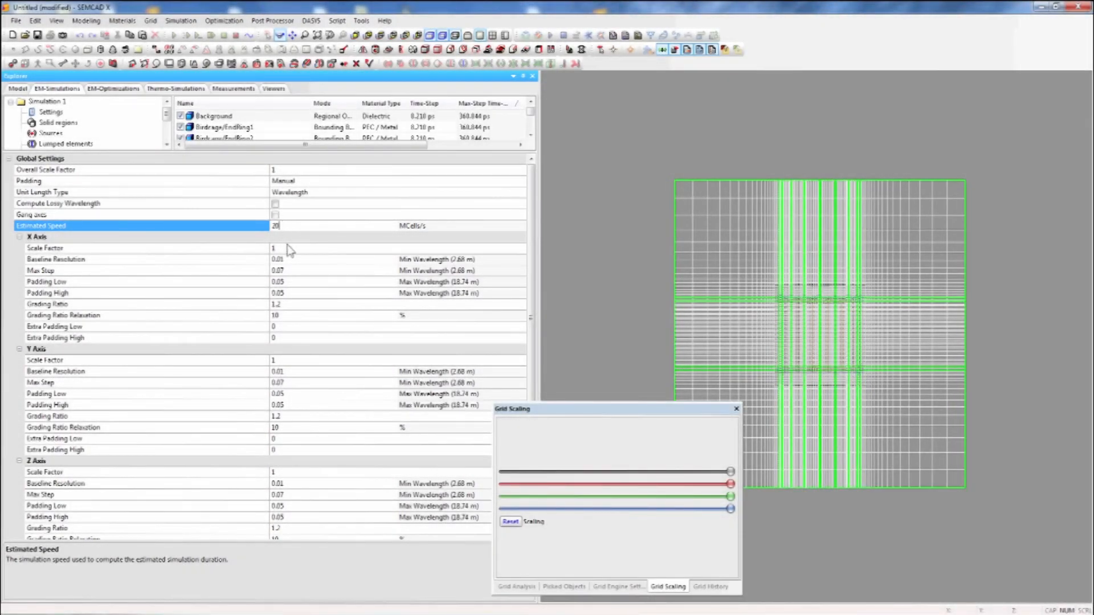
click(289, 248)
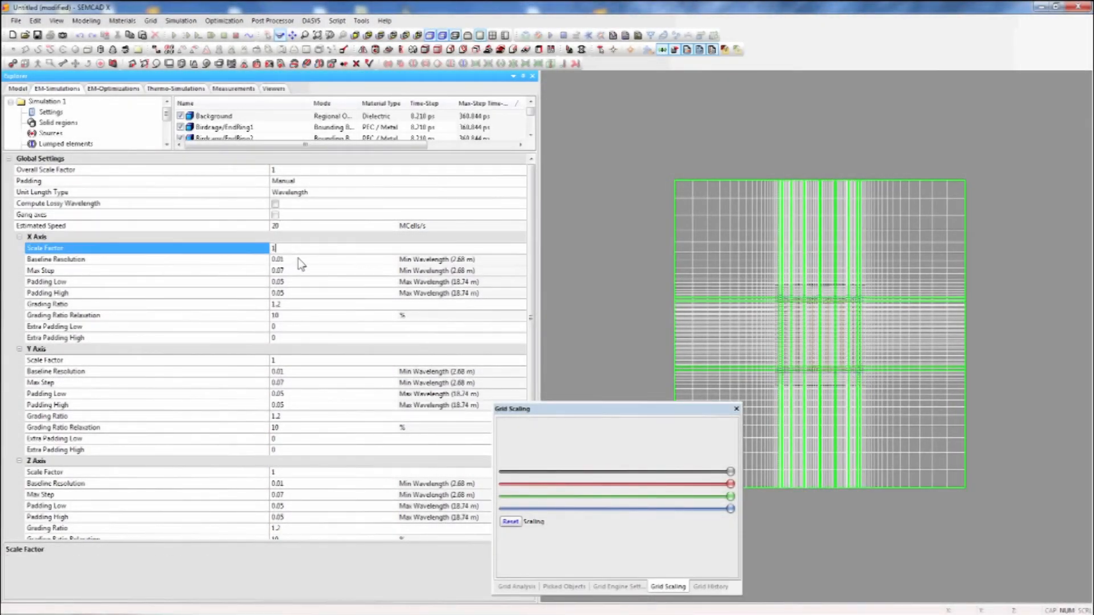
click(298, 259)
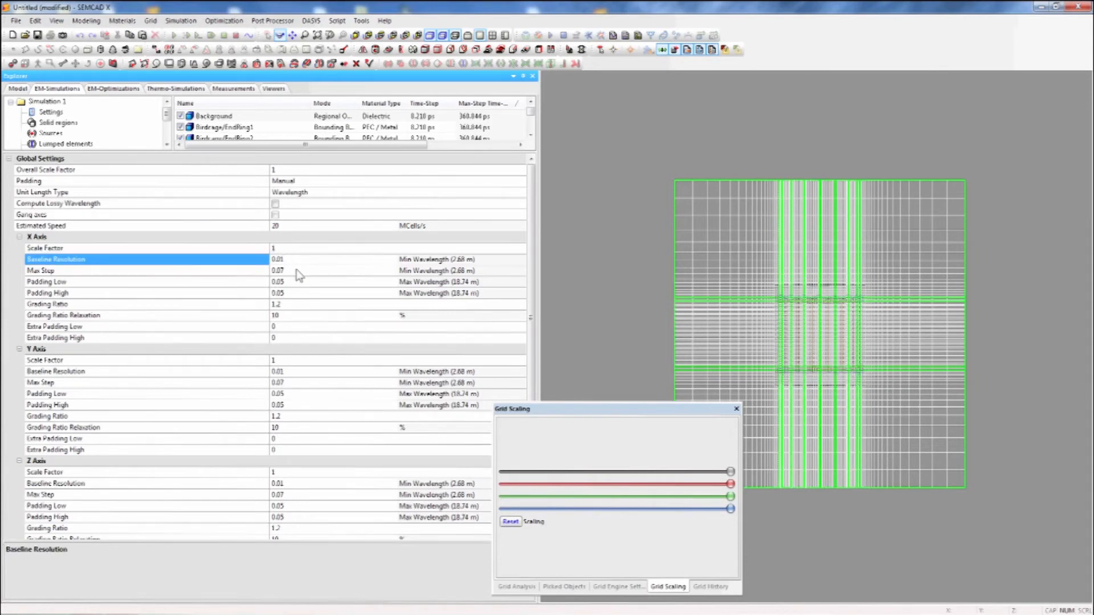
Set the X-axis Max Step in the global settings to 0.05
click(297, 270)
key(BackSpace)
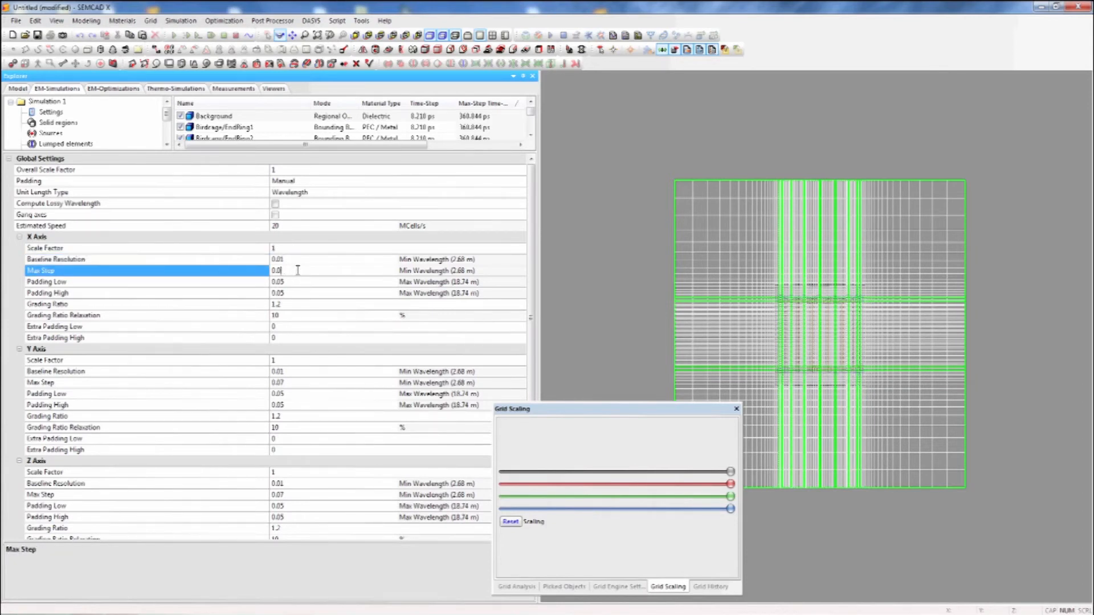
text(5)
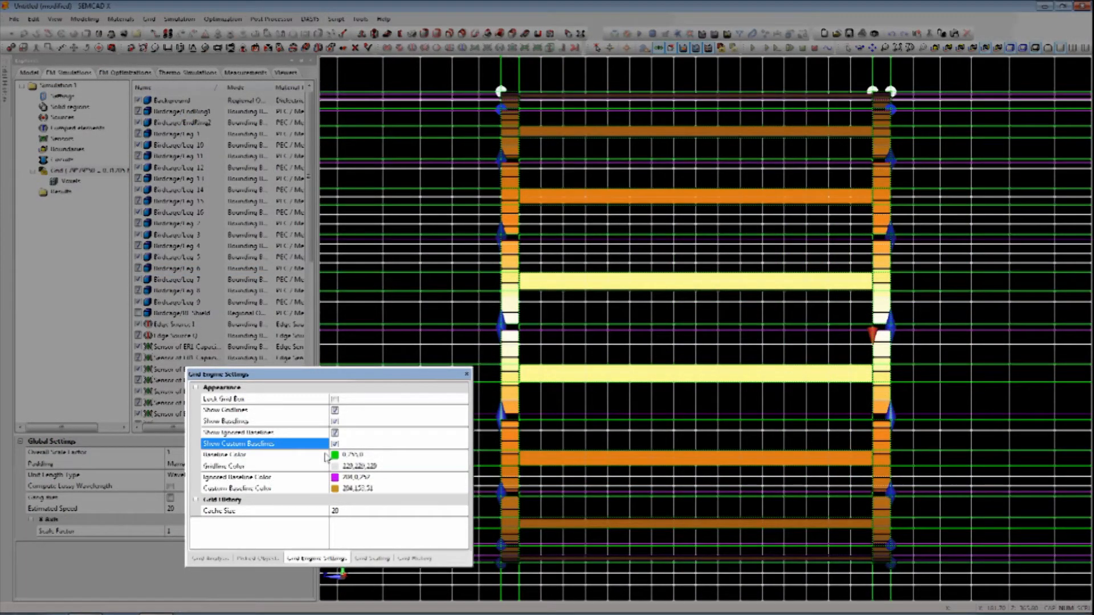
Hide the gridlines, ignored baselines and custom baselines in the grid display, leaving only the regular baselines
click(335, 411)
click(335, 433)
click(335, 444)
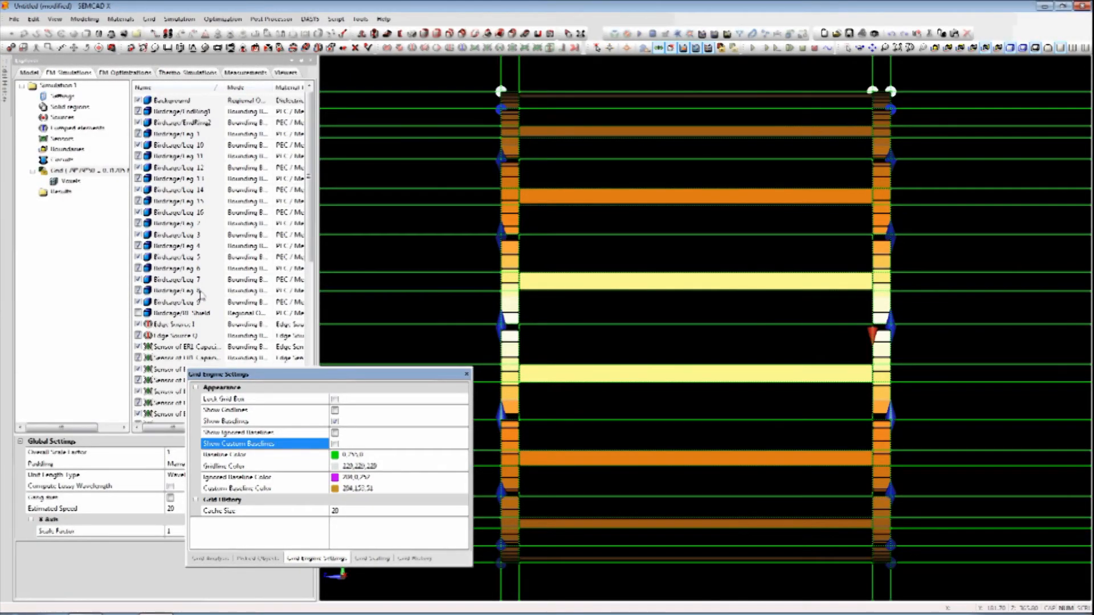
Examine the baselines belonging to Birdcage/Leg 8, and return to the Background entry with its global settings
click(194, 347)
click(191, 291)
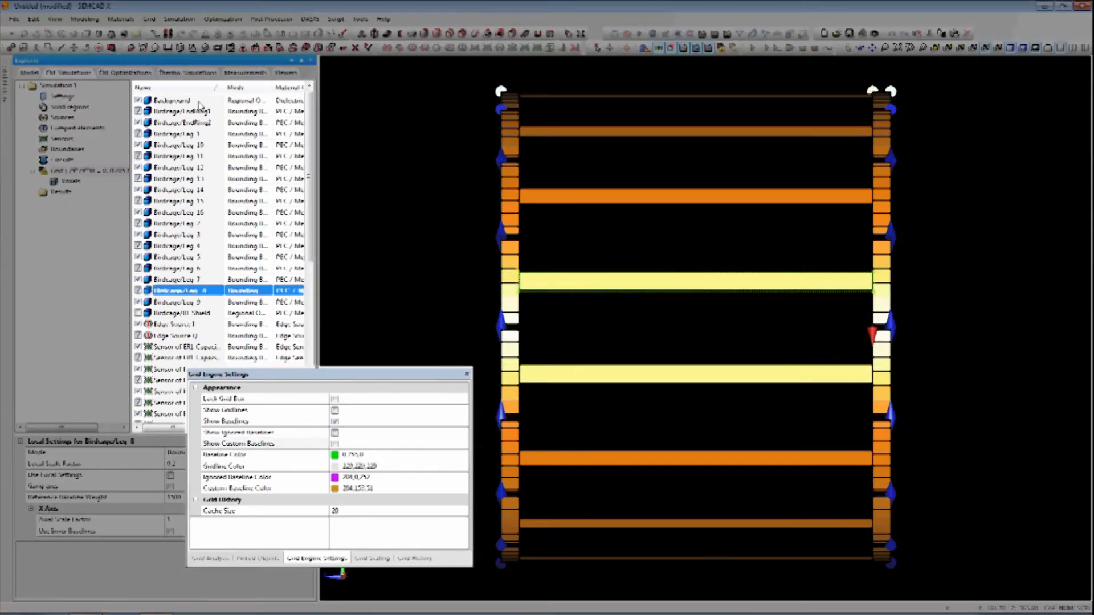
click(199, 102)
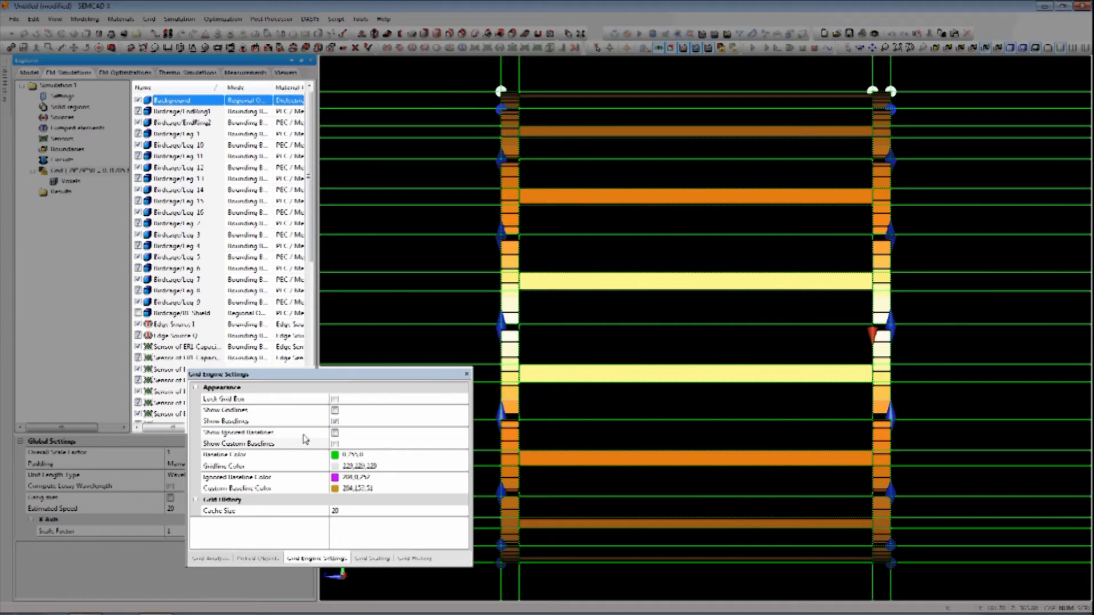
Show the gridlines and the ignored baselines in the grid display again
click(335, 411)
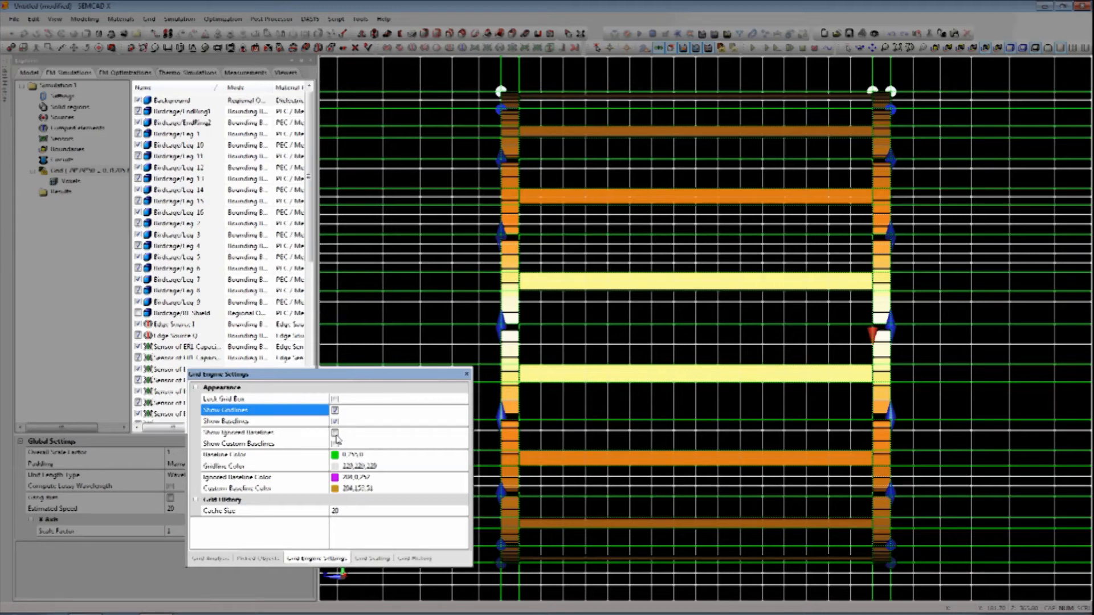
click(335, 433)
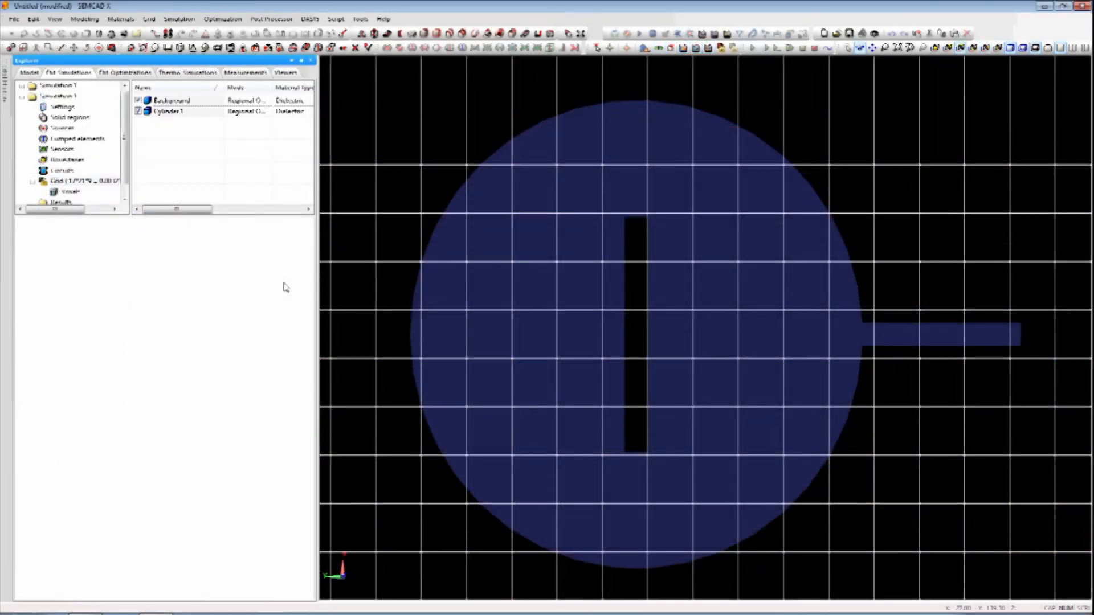
Try the Not Relevant For Grid mode on Cylinder 1 and return it to Regional Only
click(180, 101)
click(180, 113)
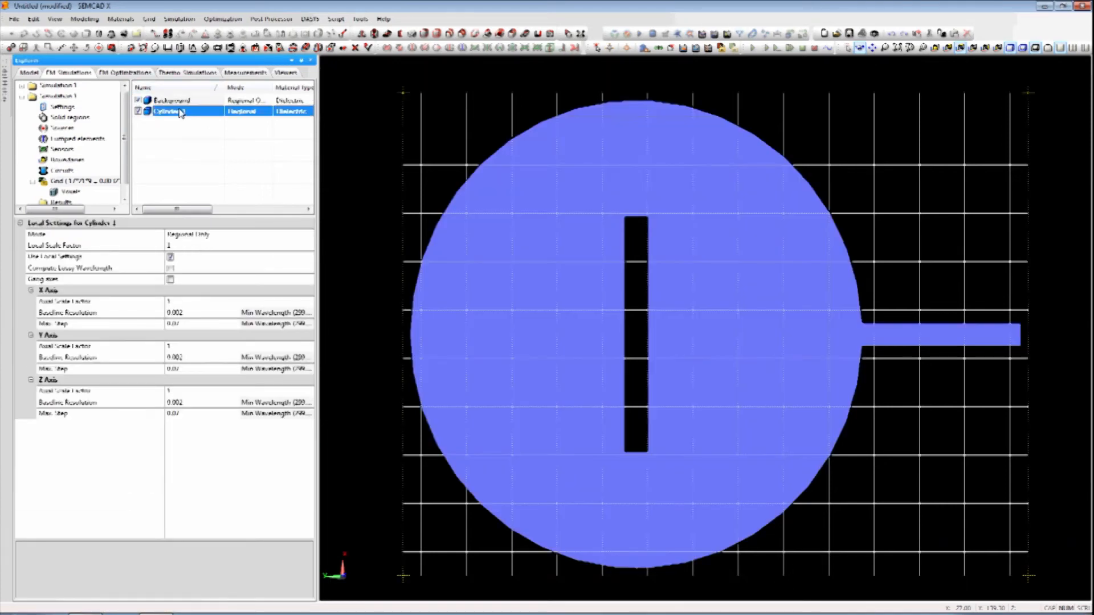
click(310, 235)
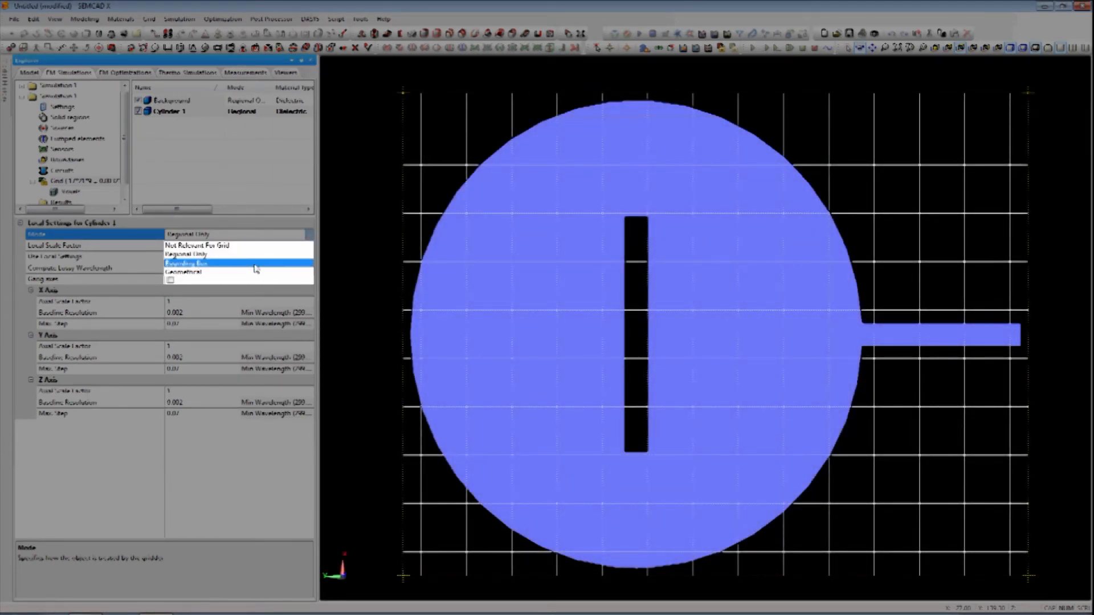
click(253, 246)
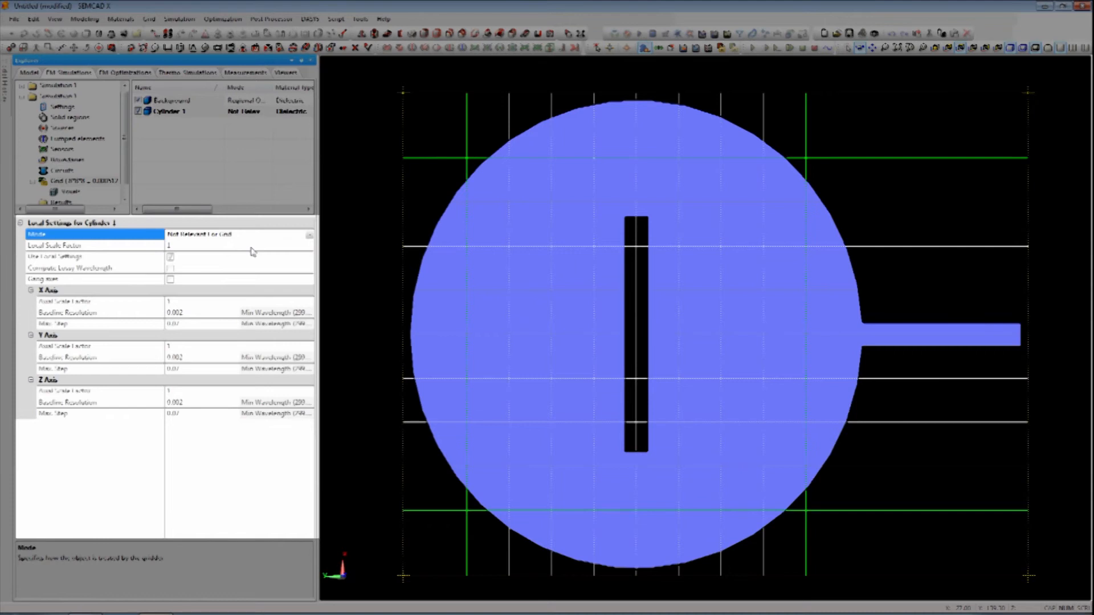
click(309, 236)
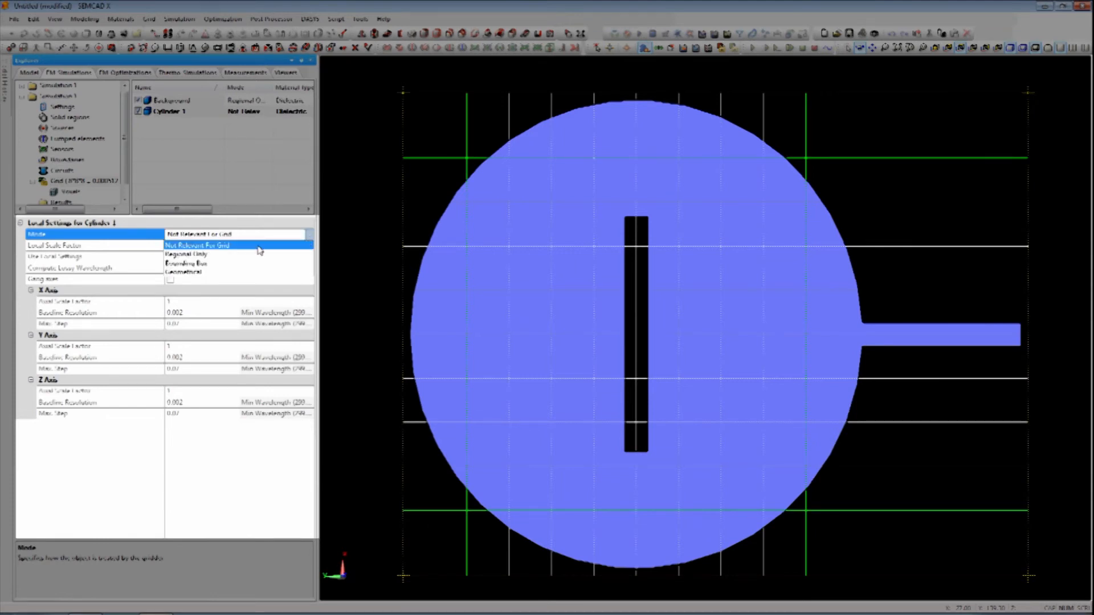
click(205, 257)
Set the Max. Step of Cylinder 1 to 0.02 for both the X axis and the Y axis
click(190, 112)
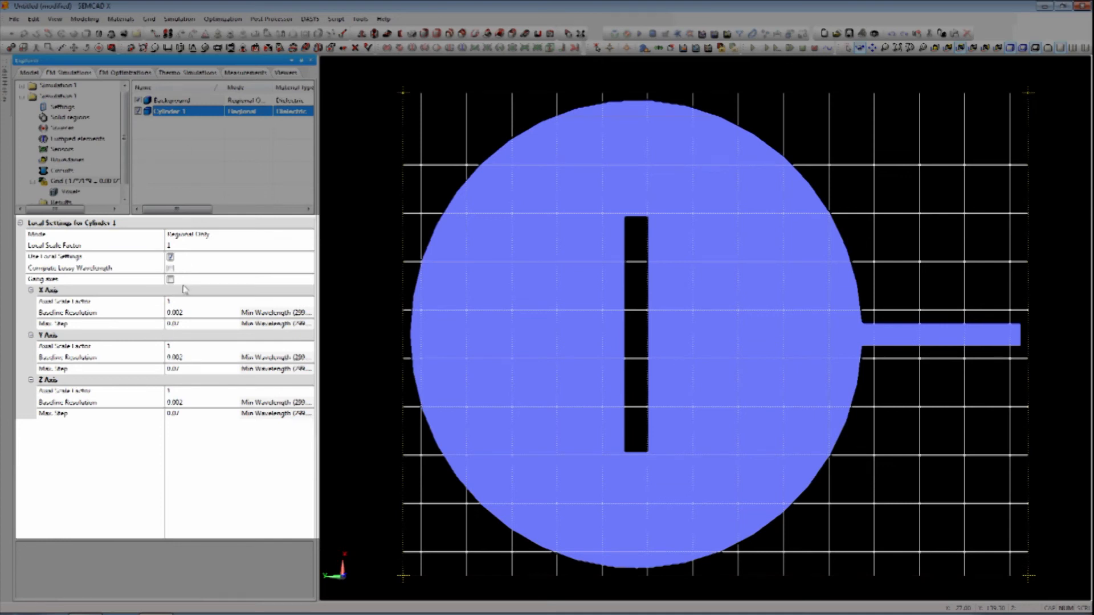
click(178, 325)
drag(177, 326, 184, 326)
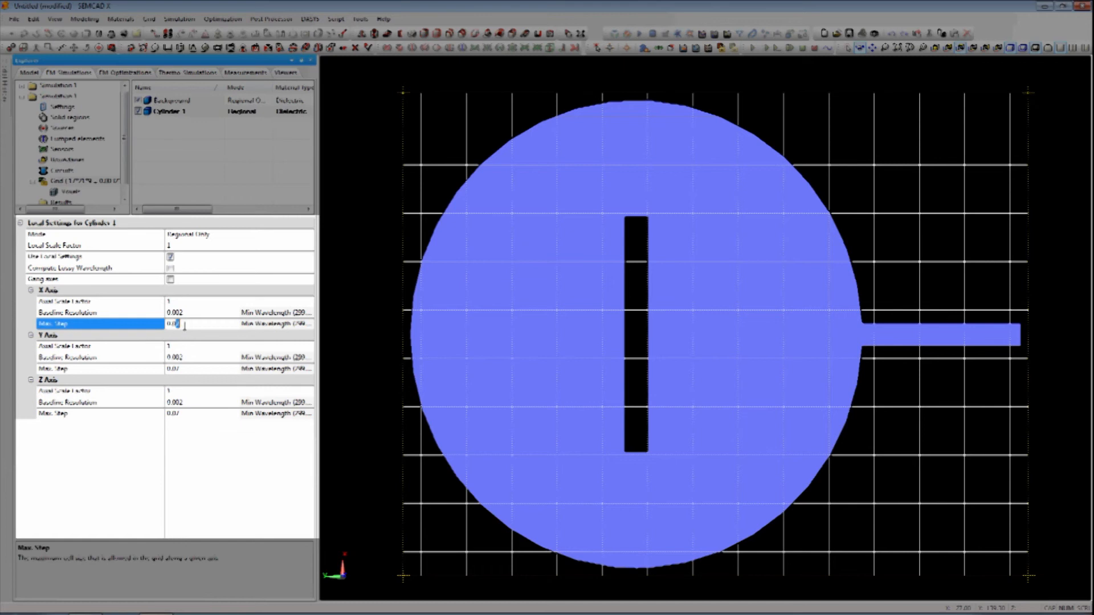
text(2)
click(185, 362)
click(176, 369)
drag(176, 369, 190, 365)
click(191, 357)
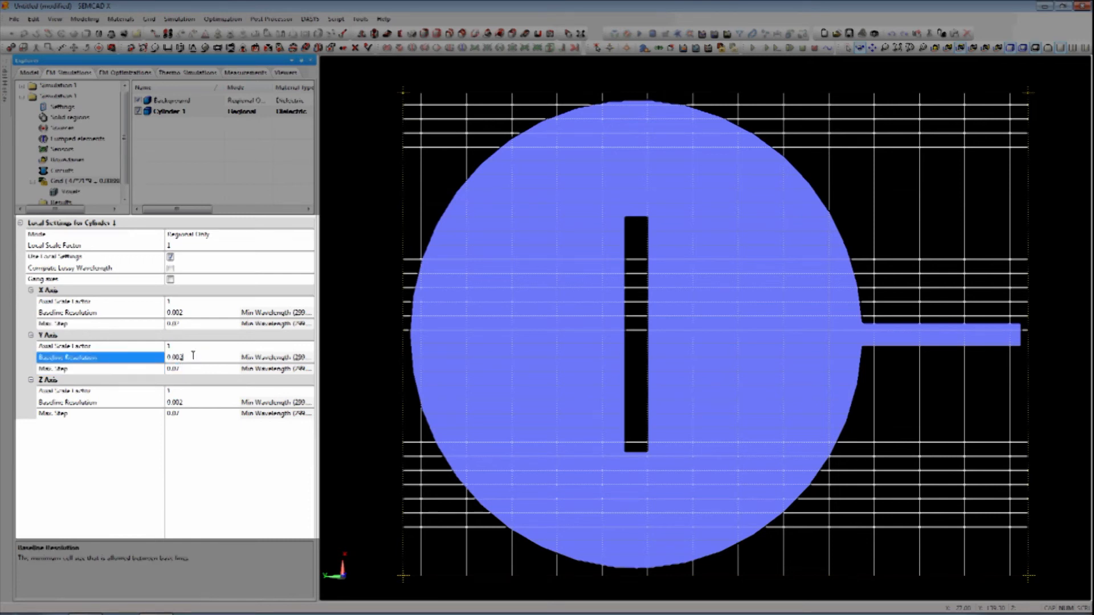
Change Cylinder 1's grid mode to Bounding Box and enable inner baselines for the Y axis
click(300, 234)
click(293, 267)
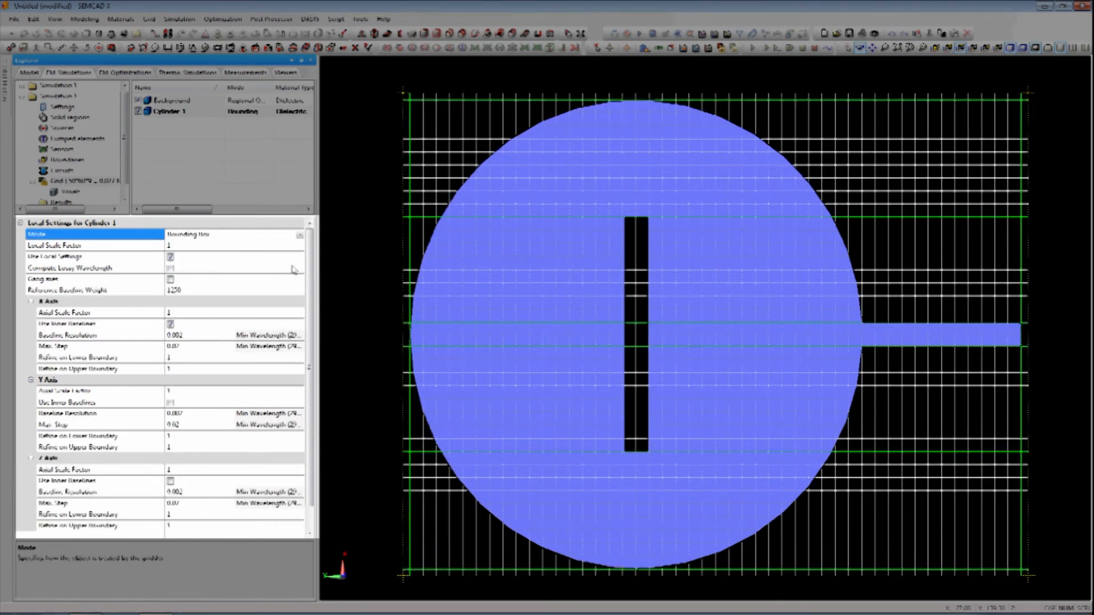
click(171, 404)
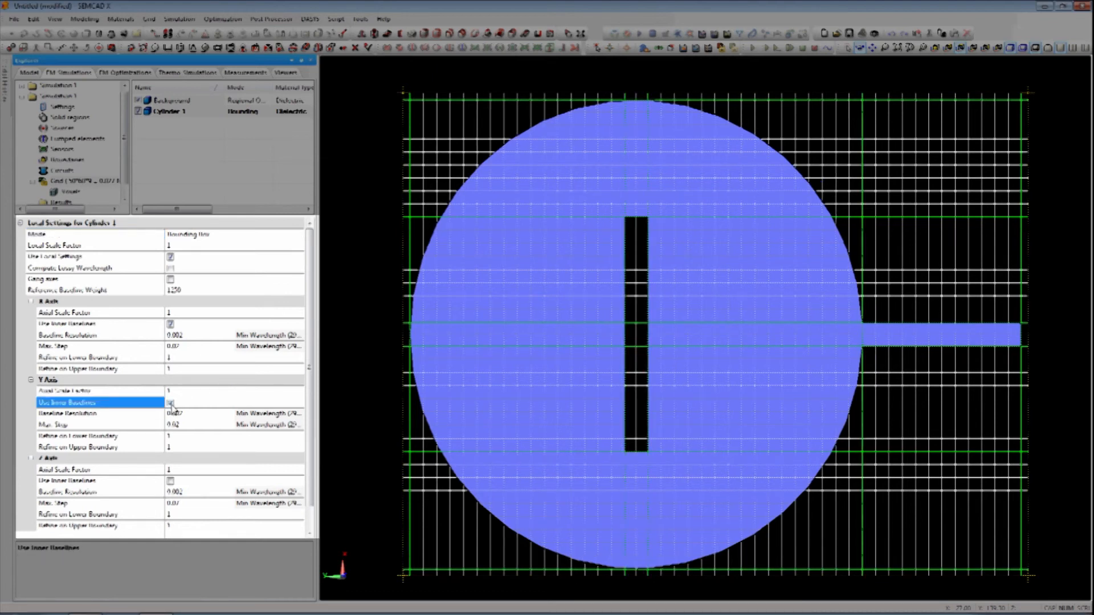
Set the grid mode of Cylinder 1 to Geometrical
click(291, 236)
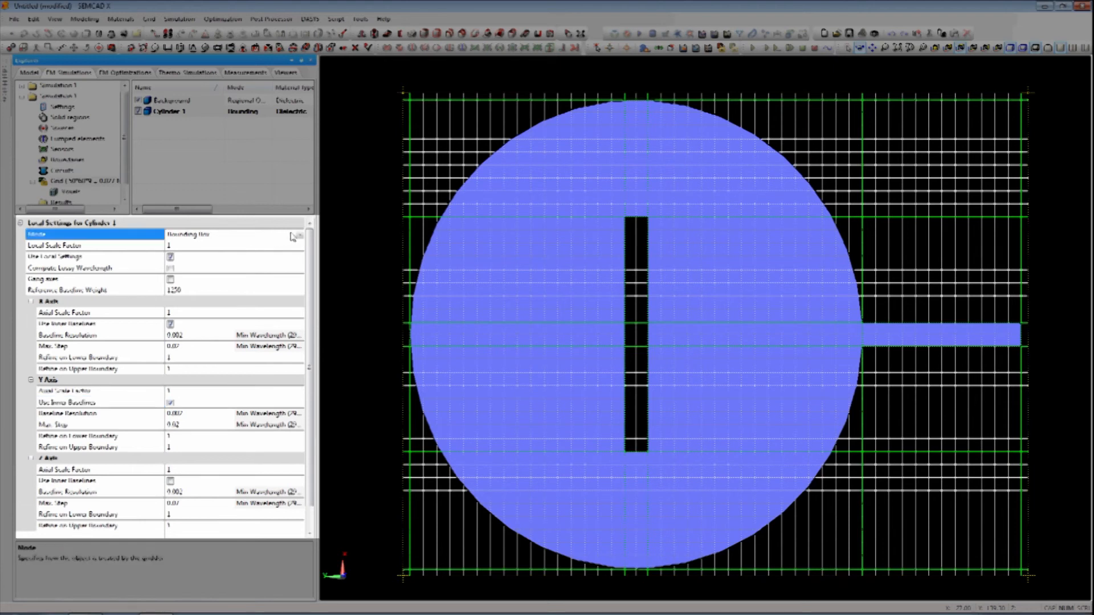
click(299, 235)
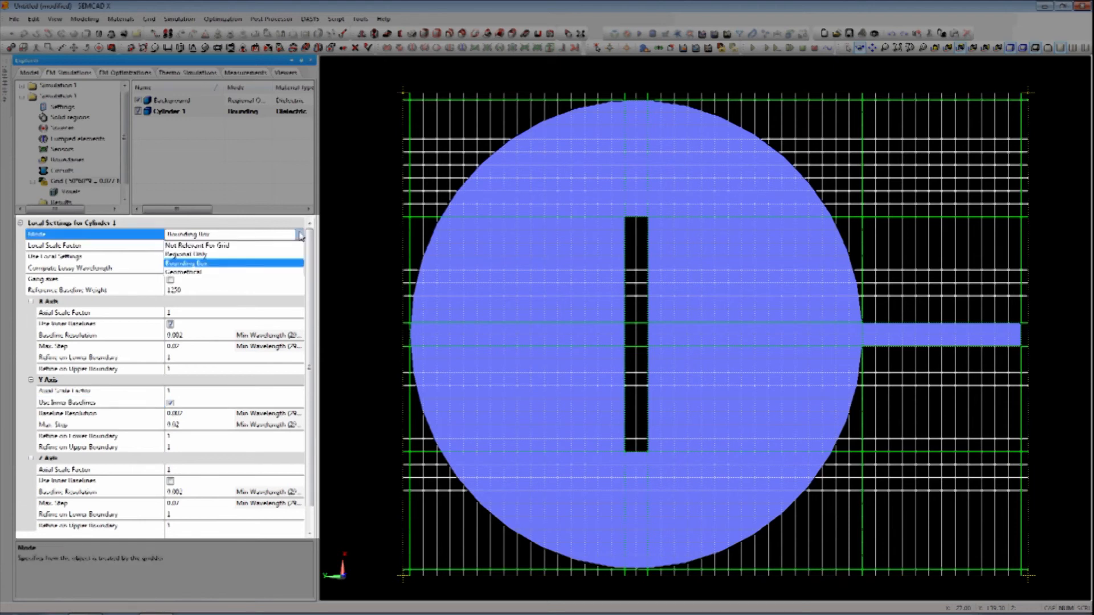
click(220, 273)
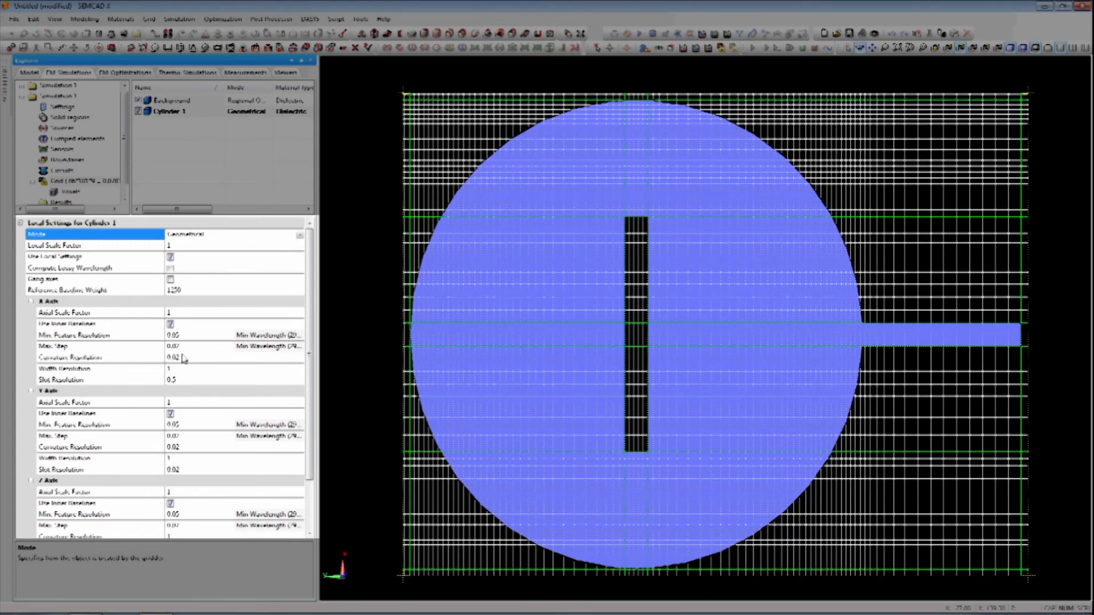
Try an X-axis Curvature Resolution of 0.05 for Cylinder 1 and set it back to 0.02
drag(175, 357, 181, 357)
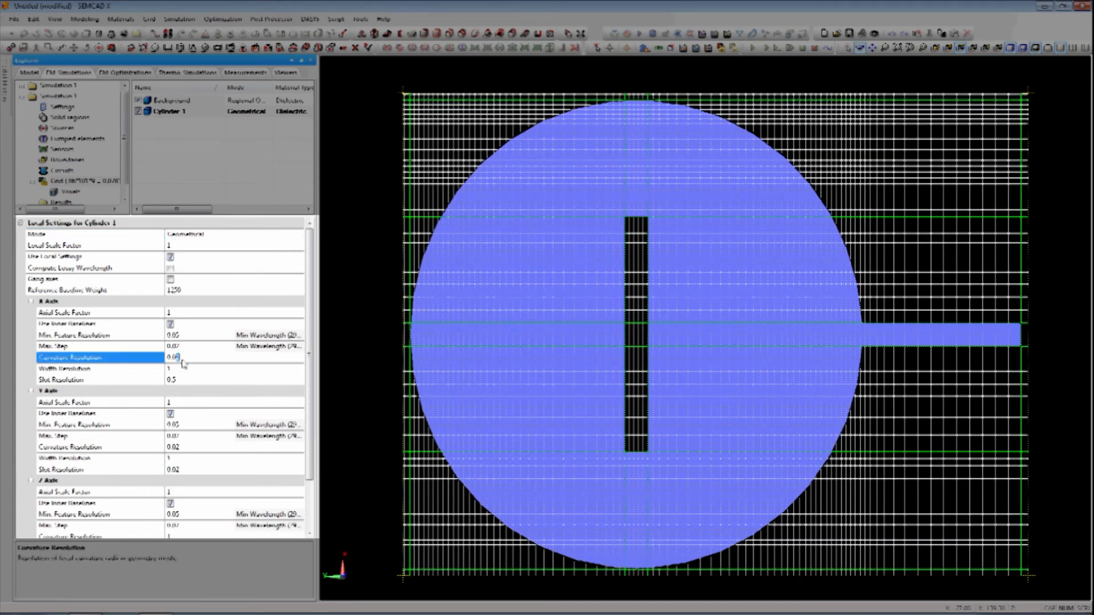
text(5)
key(Return)
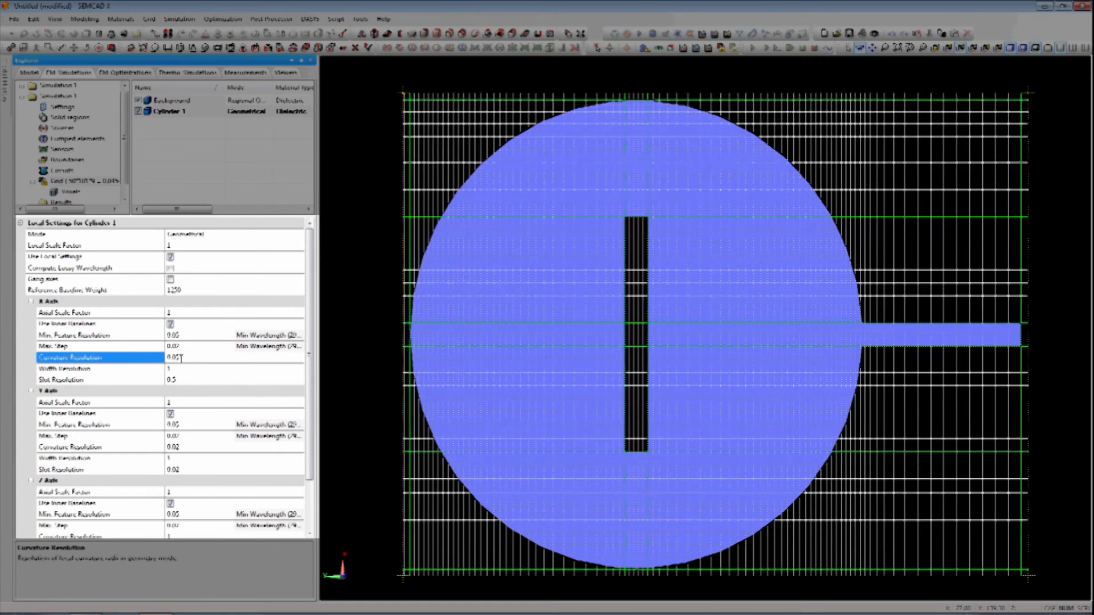
drag(175, 358, 181, 357)
text(2)
key(Return)
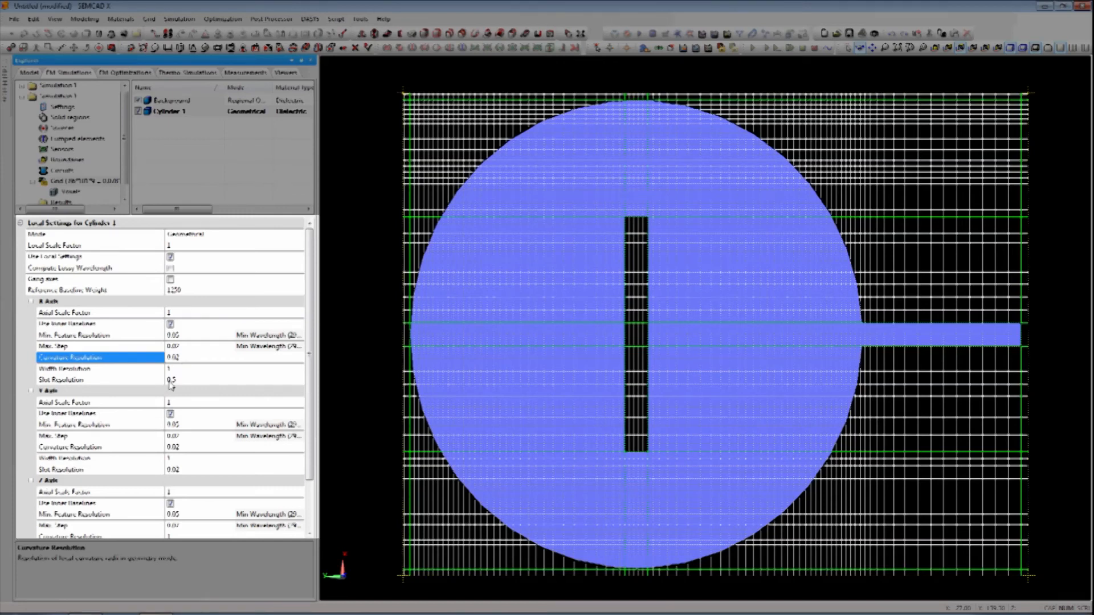
Set the Y-axis Slot Resolution of Cylinder 1 to 0.01
click(181, 469)
key(BackSpace)
text(1)
key(Return)
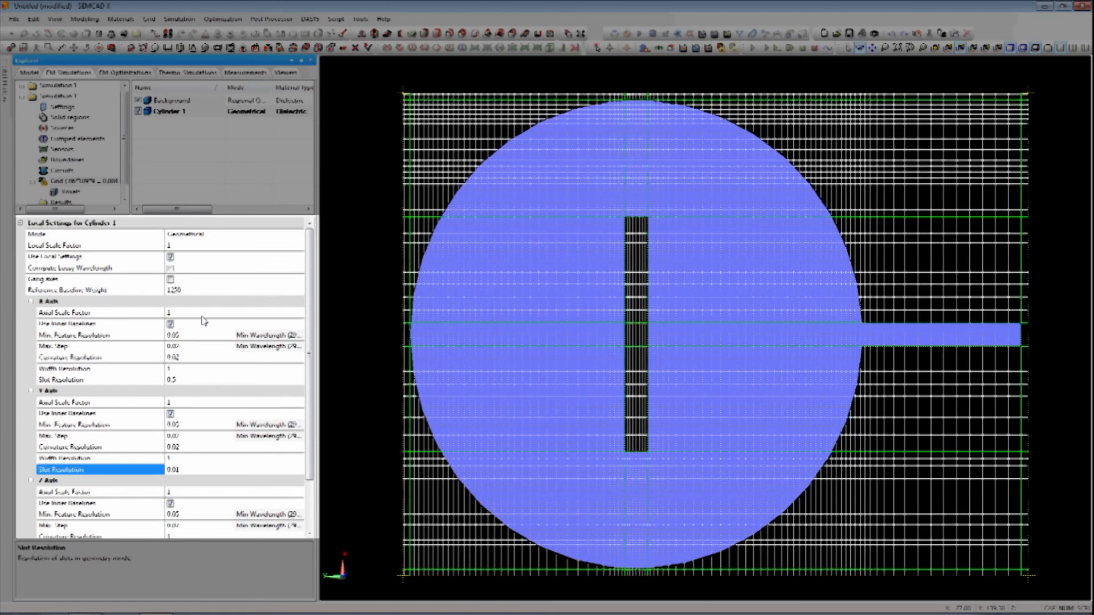
Review the Local Scale Factor and Reference Baseline Weight settings of Cylinder 1
click(207, 245)
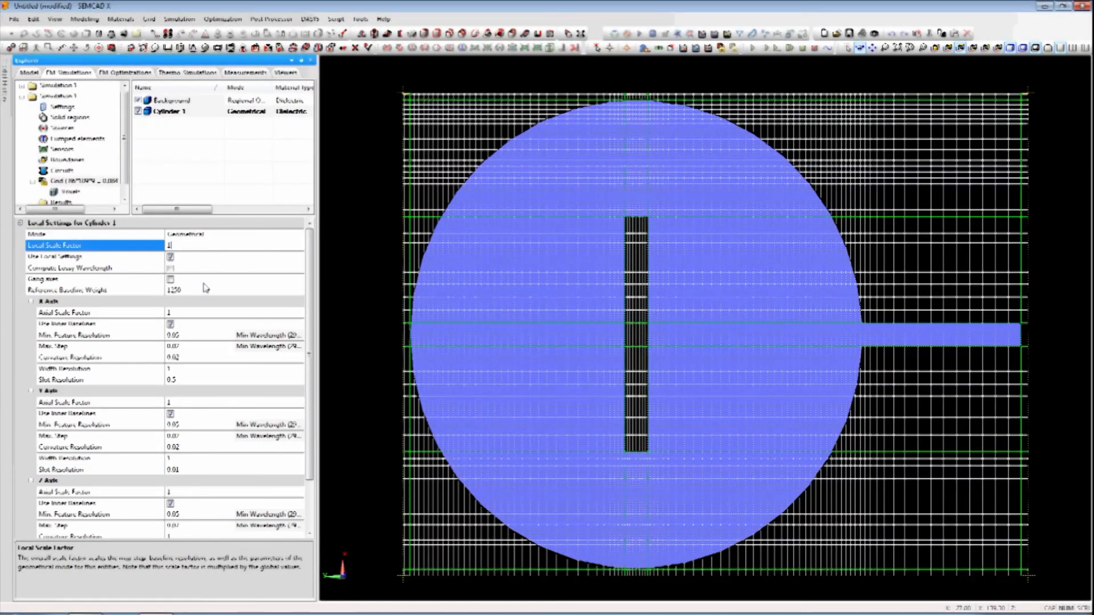
click(204, 280)
click(205, 290)
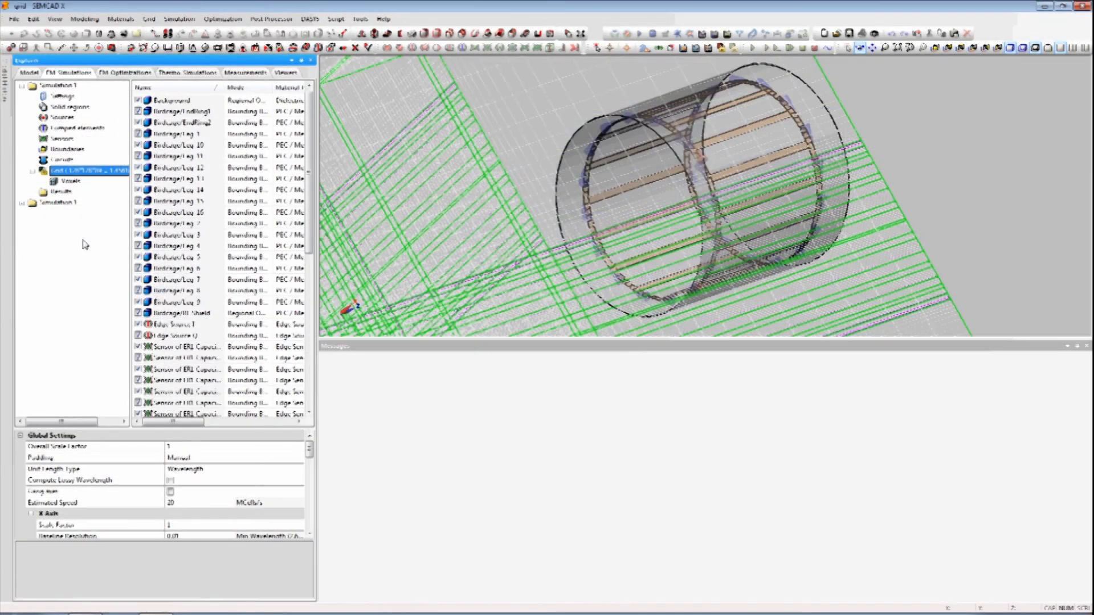
Make and view the voxels for the birdcage simulation's grid, and close the message log
click(70, 181)
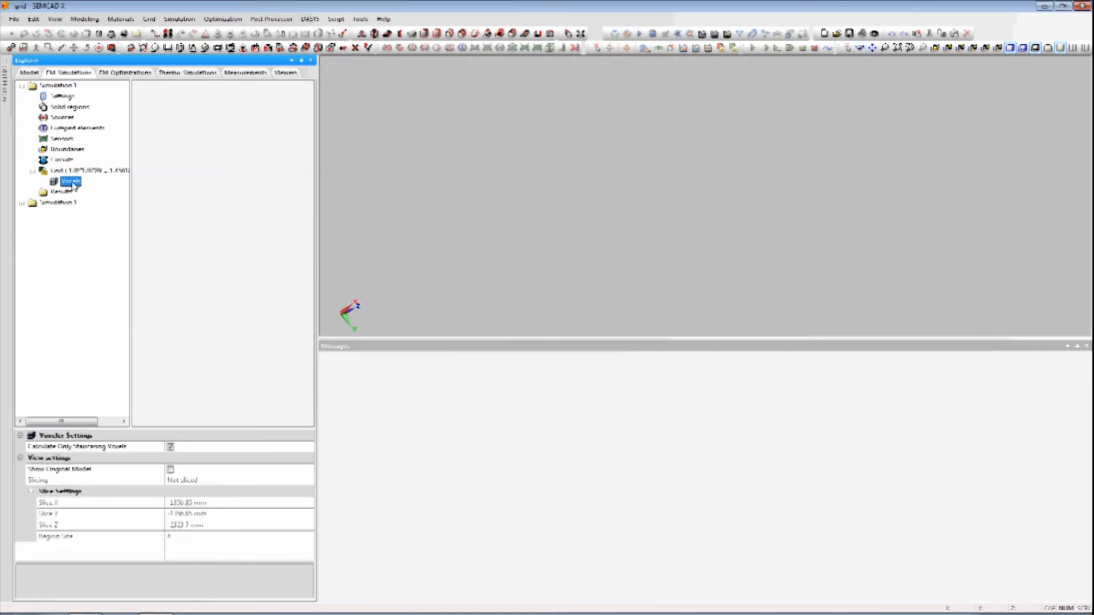
right_click(72, 182)
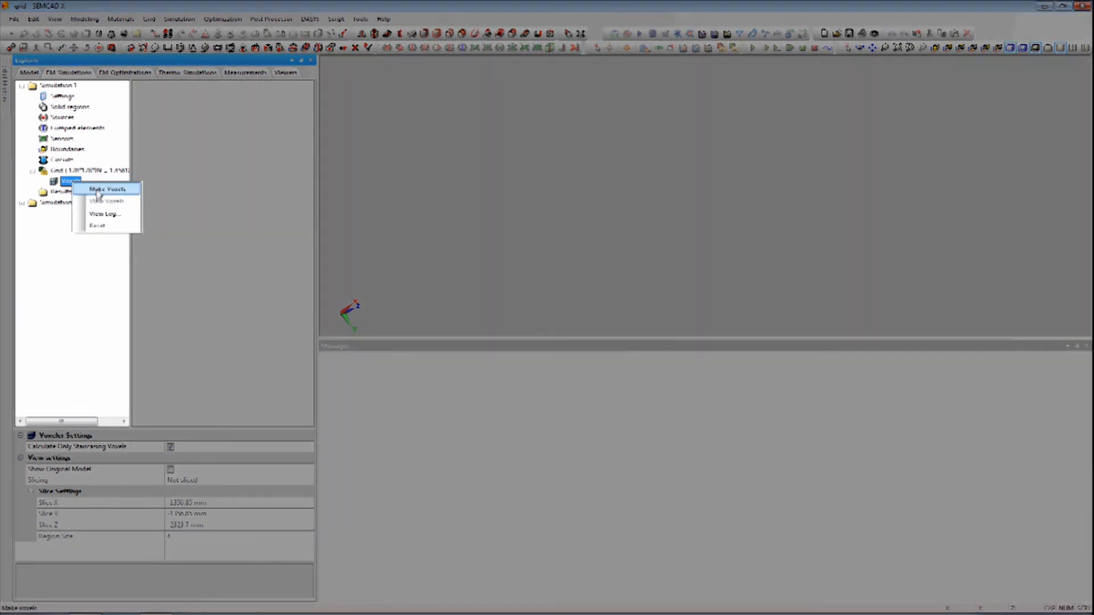
click(98, 189)
right_click(78, 183)
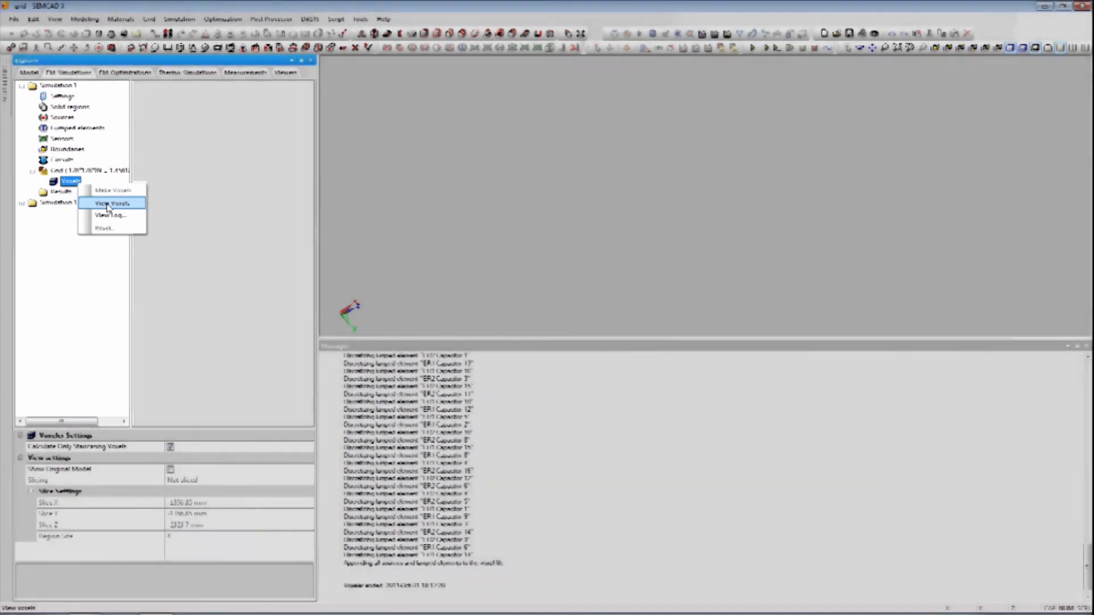
click(108, 204)
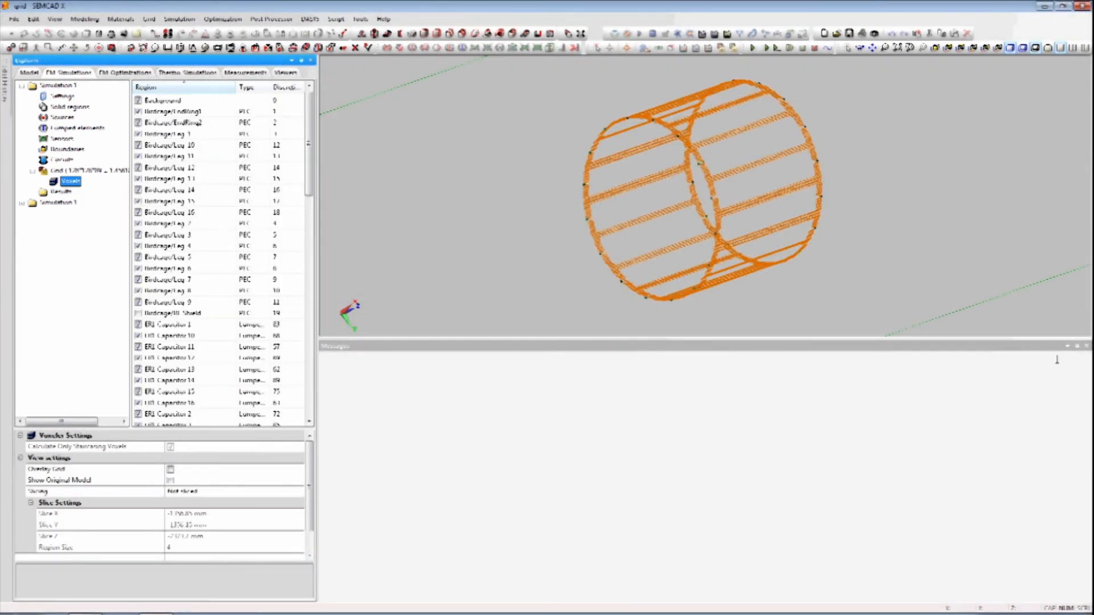
click(1087, 347)
click(1087, 347)
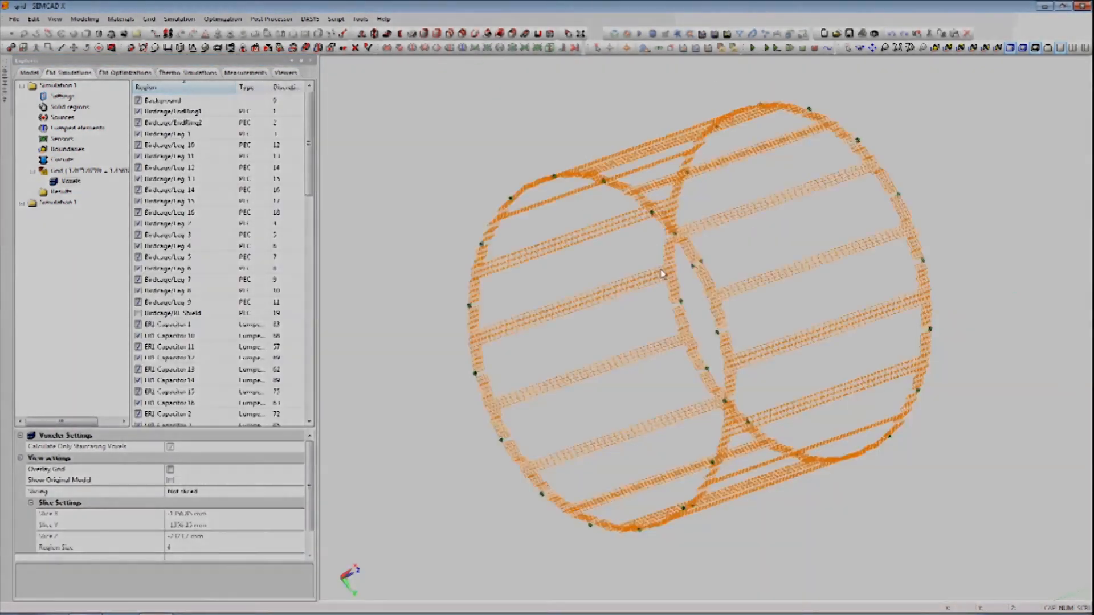
Examine the birdcage's voxels up close around the end-ring capacitors and as a whole from another angle
drag(683, 272, 677, 292)
scroll(677, 293, up, 10)
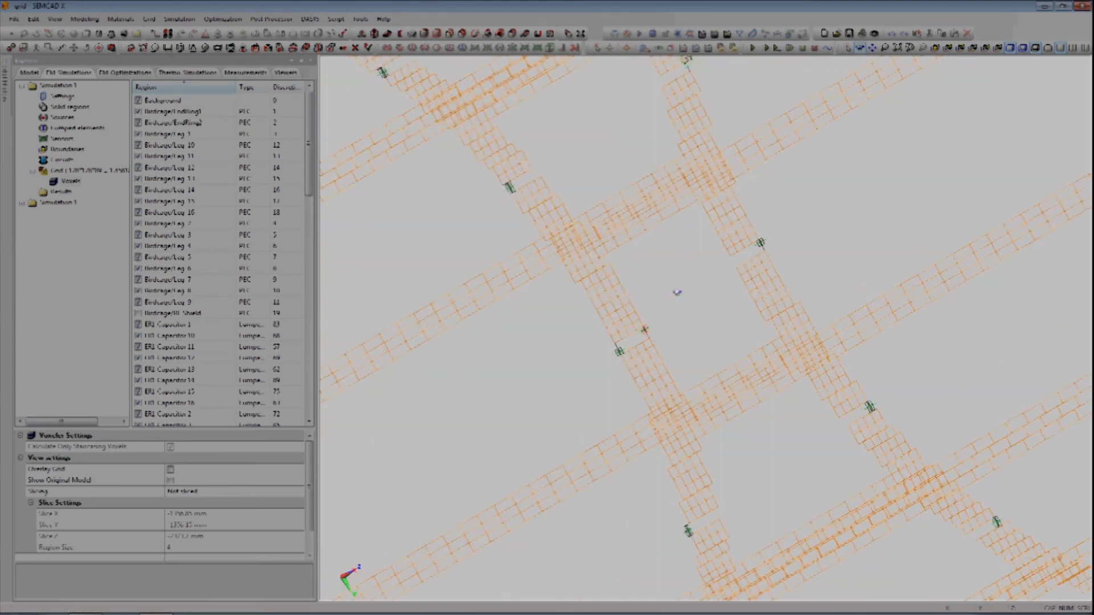
scroll(677, 293, up, 3)
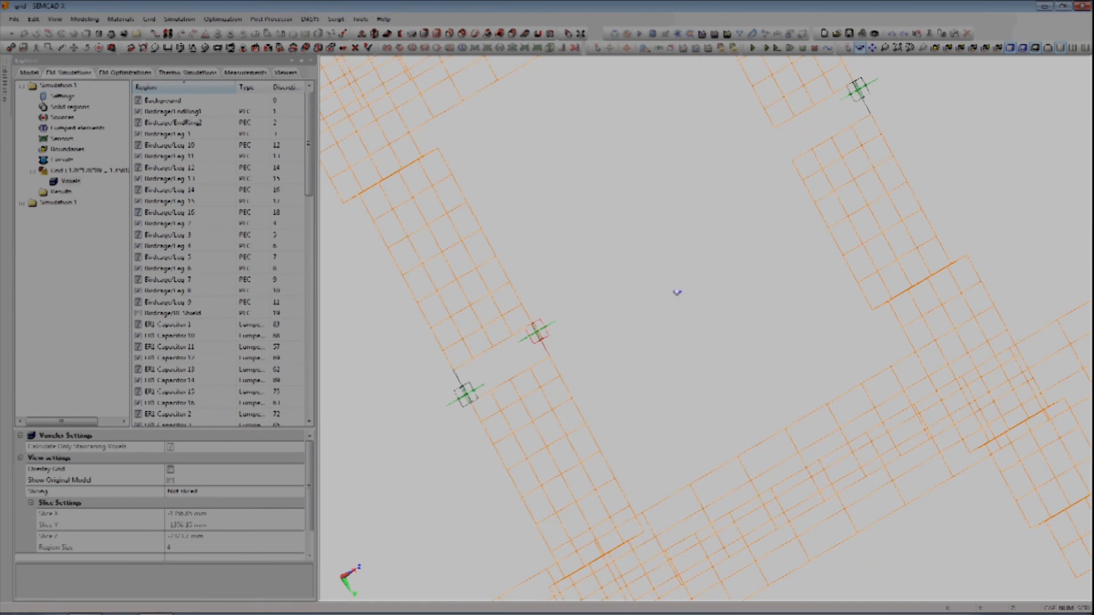
scroll(677, 293, down, 8)
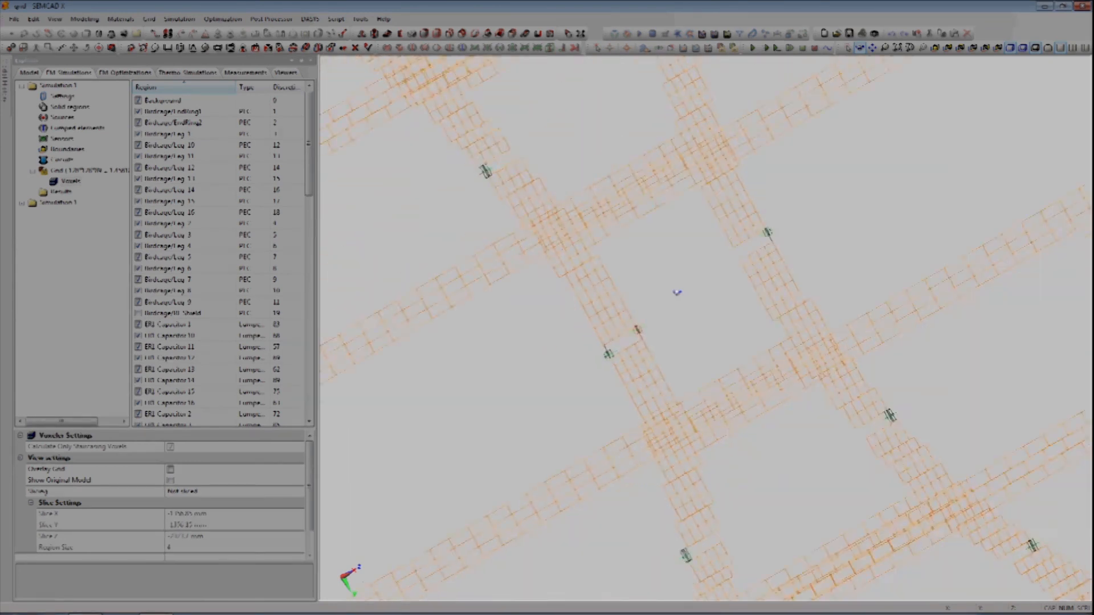
scroll(677, 292, down, 3)
drag(623, 305, 794, 418)
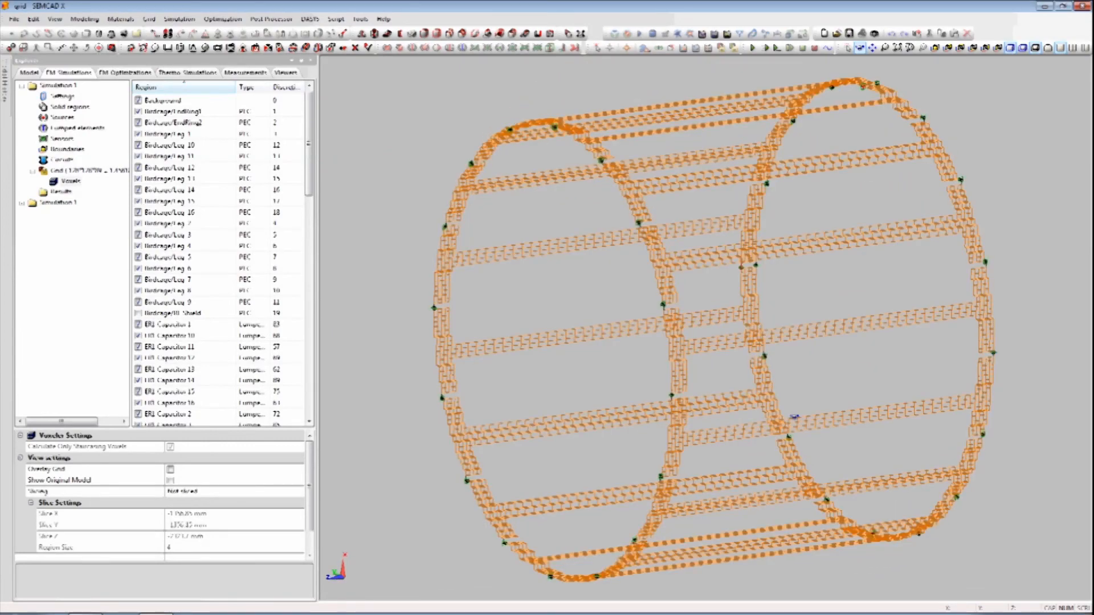